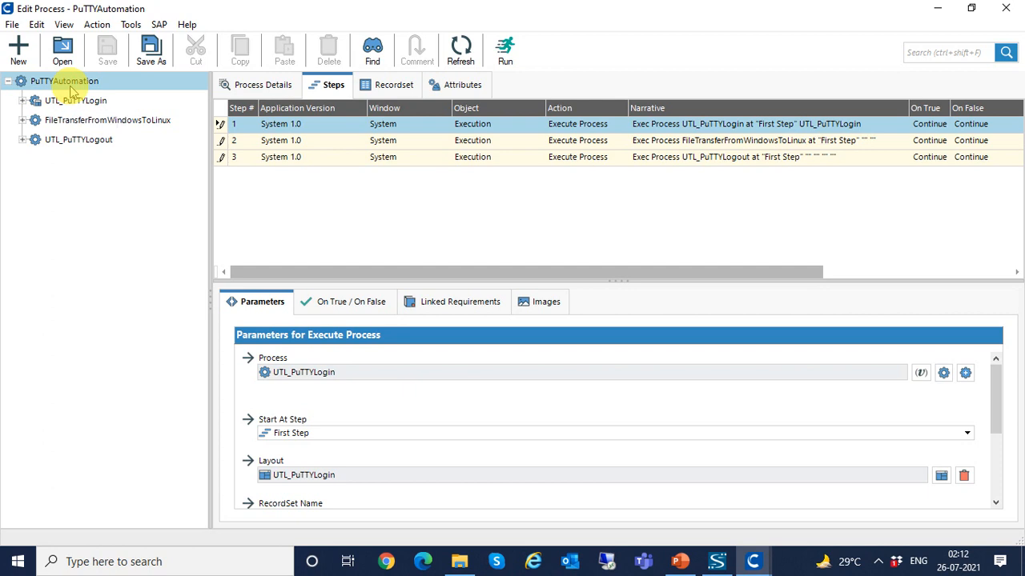
# Look through the UTL_PuTTYLogin, FileTransferFromWindowsToLinux and UTL_PuTTYLogout subprocesses of PuTTYAutomation.
pyautogui.click(75, 101)
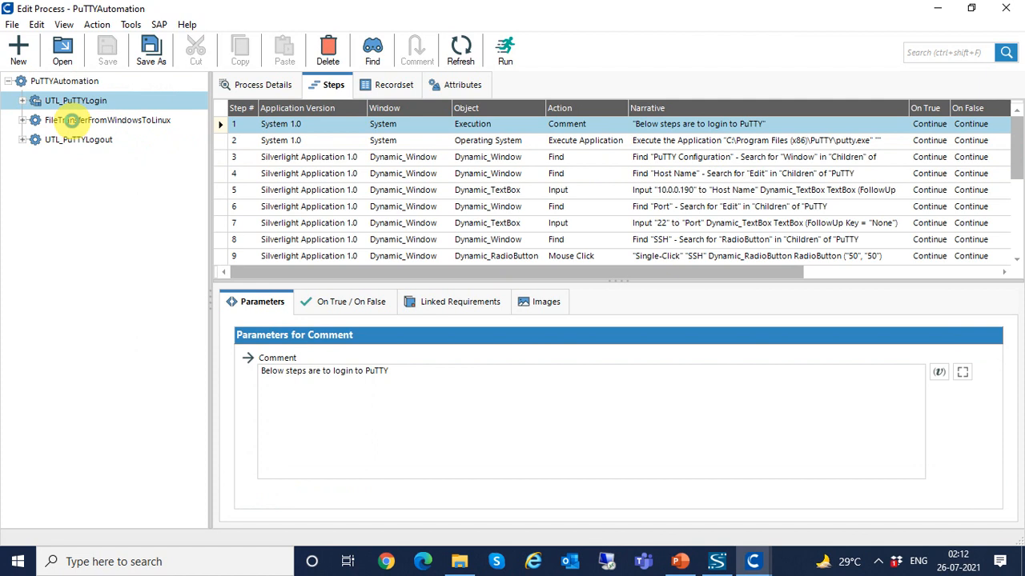
pyautogui.click(72, 120)
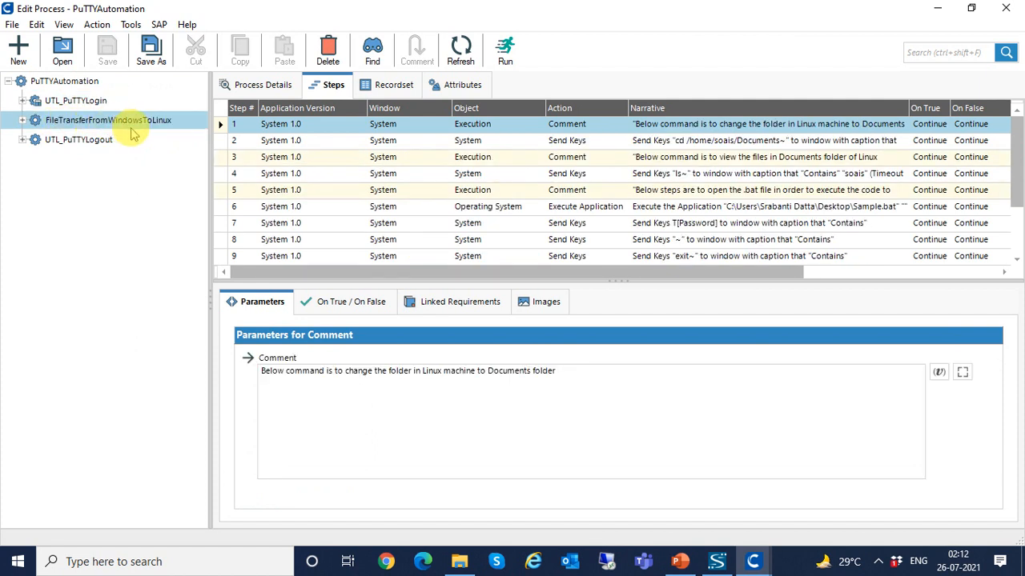
pyautogui.click(76, 141)
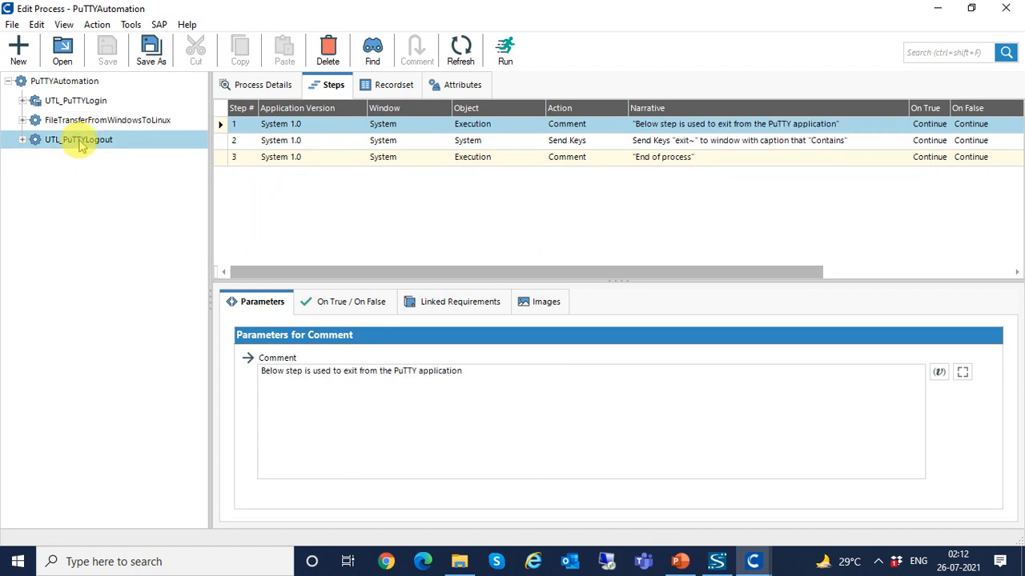
# Review the UTL_PuTTYLogin steps that launch putty.exe, fill in the host name and port, choose SSH and open the connection.
pyautogui.click(86, 103)
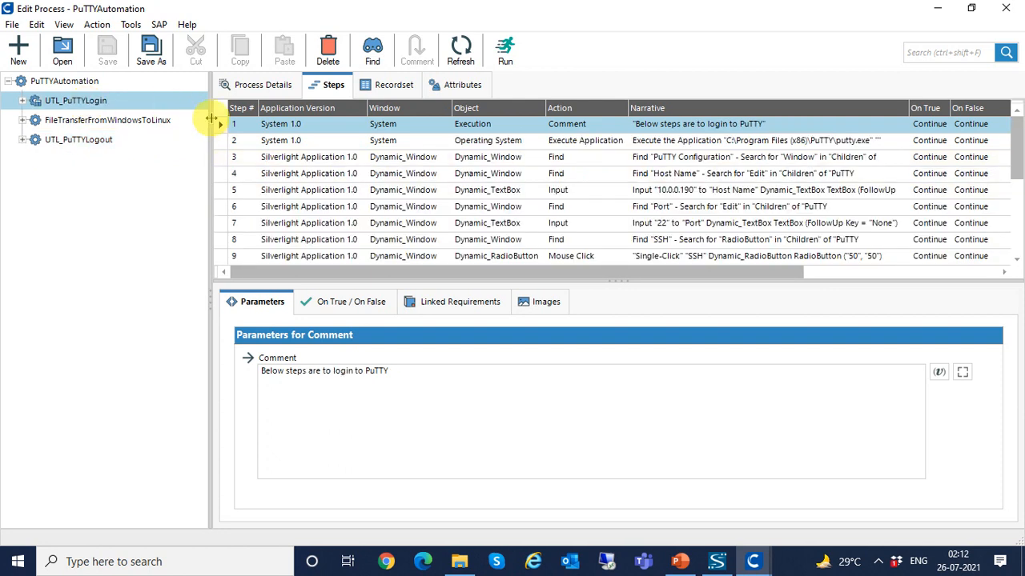
pyautogui.click(240, 130)
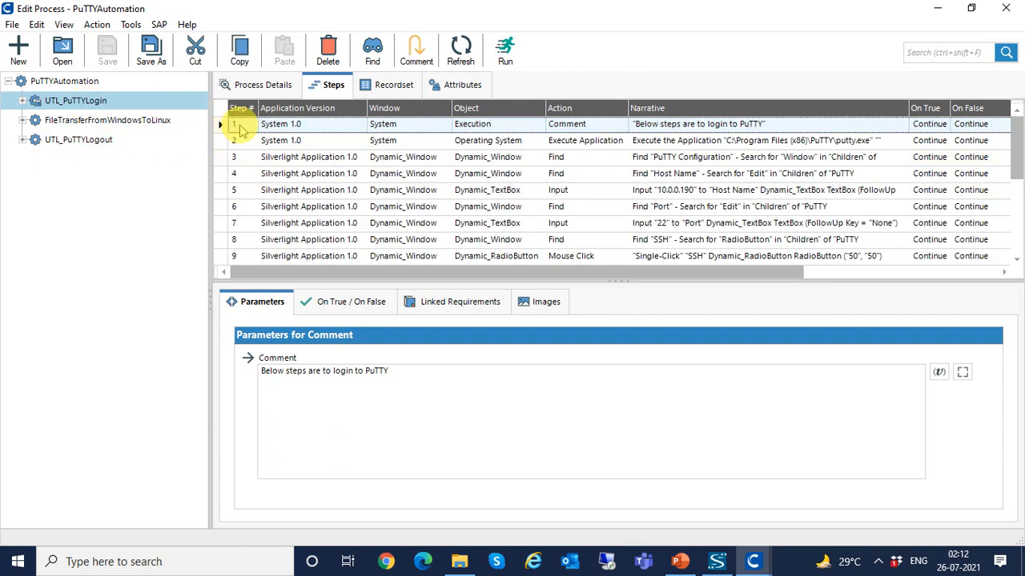
pyautogui.press('Down')
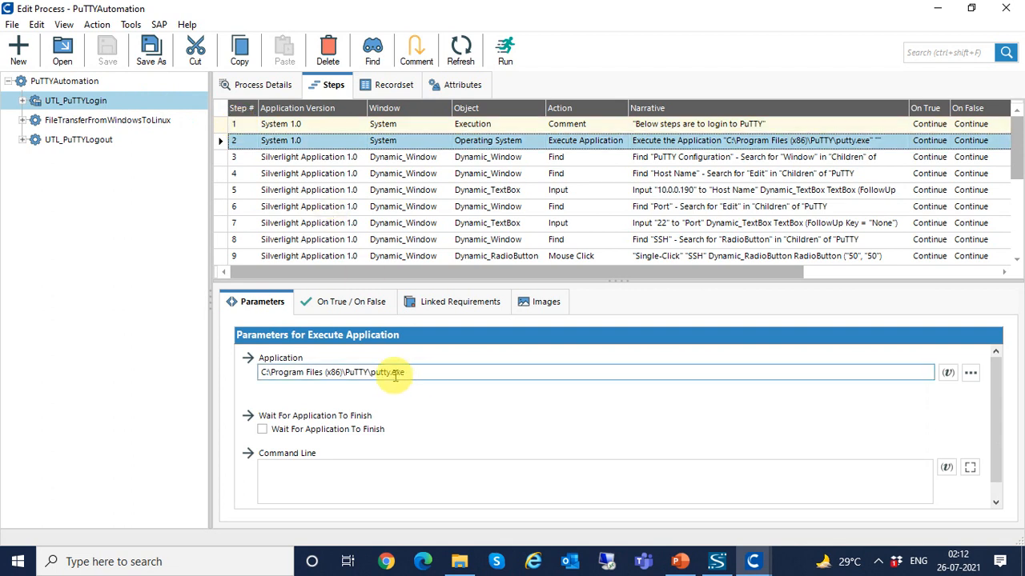
pyautogui.click(239, 159)
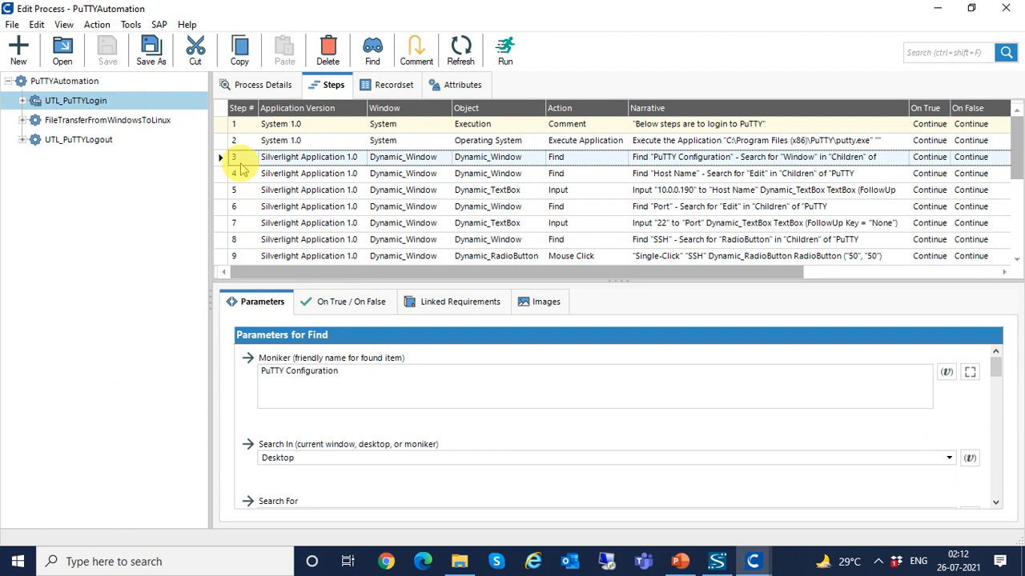
pyautogui.press('Down')
pyautogui.press('Down')
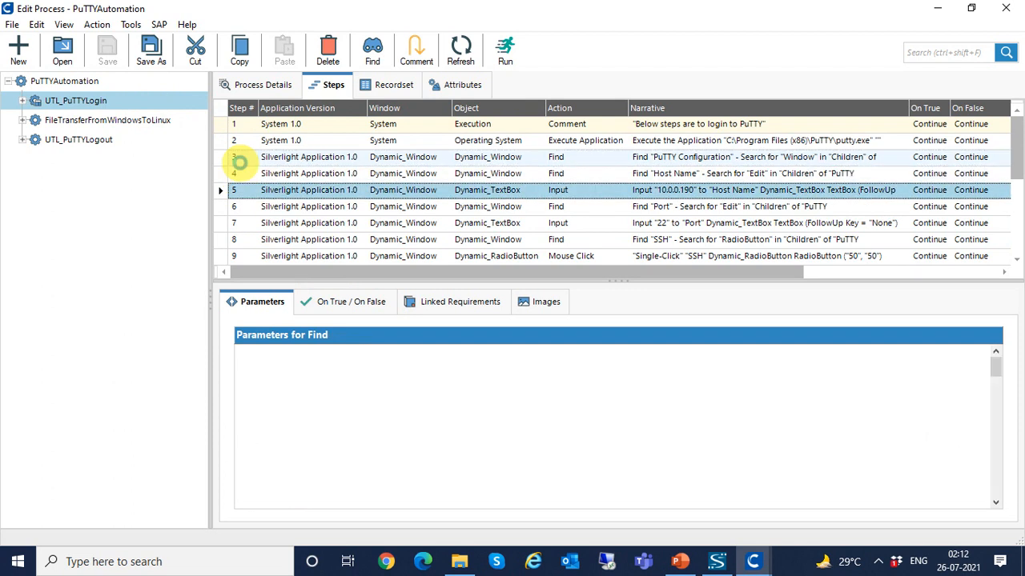
pyautogui.press('Down')
pyautogui.press('Down')
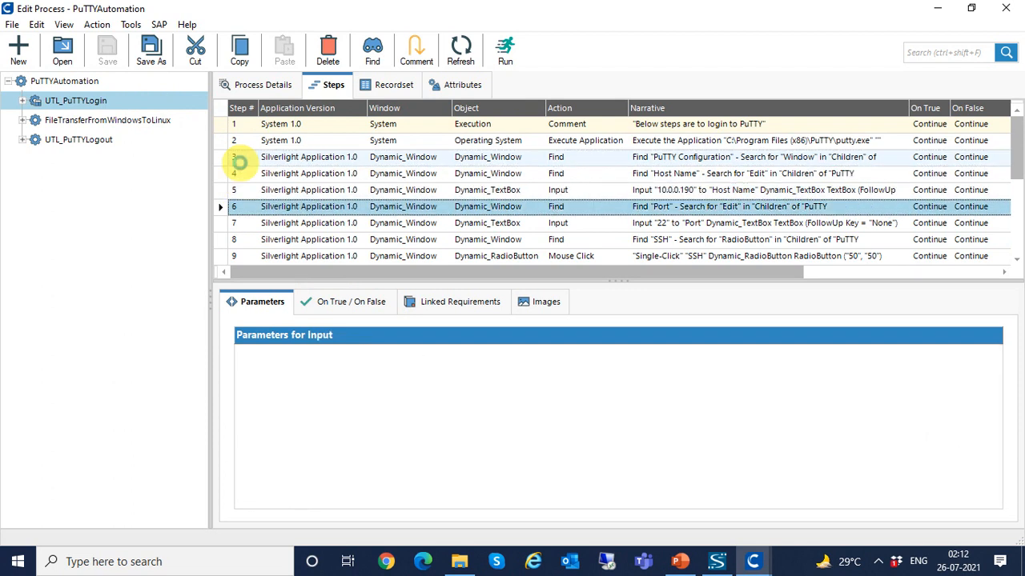
pyautogui.press('Down')
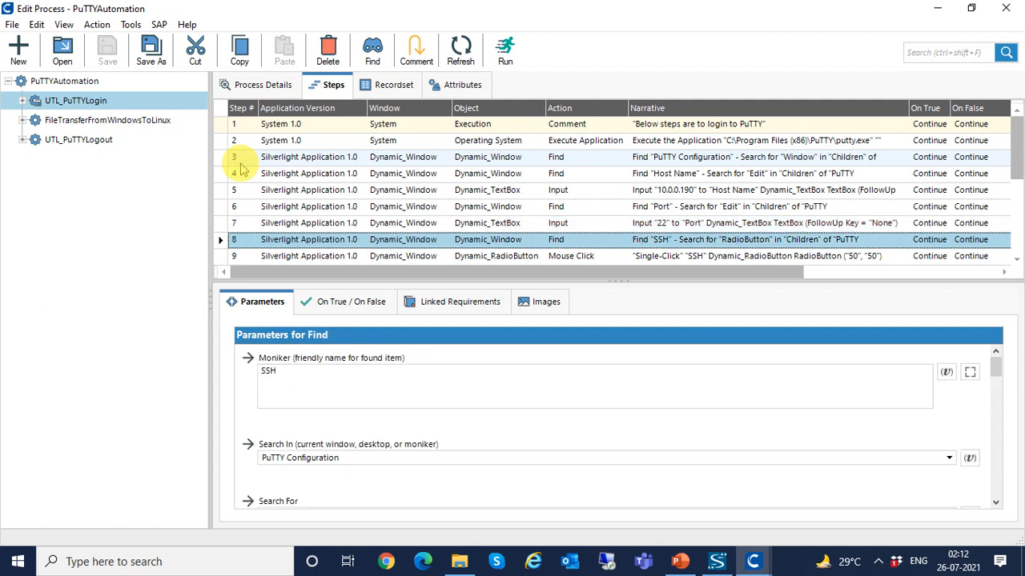
pyautogui.press('Down')
pyautogui.press('Down')
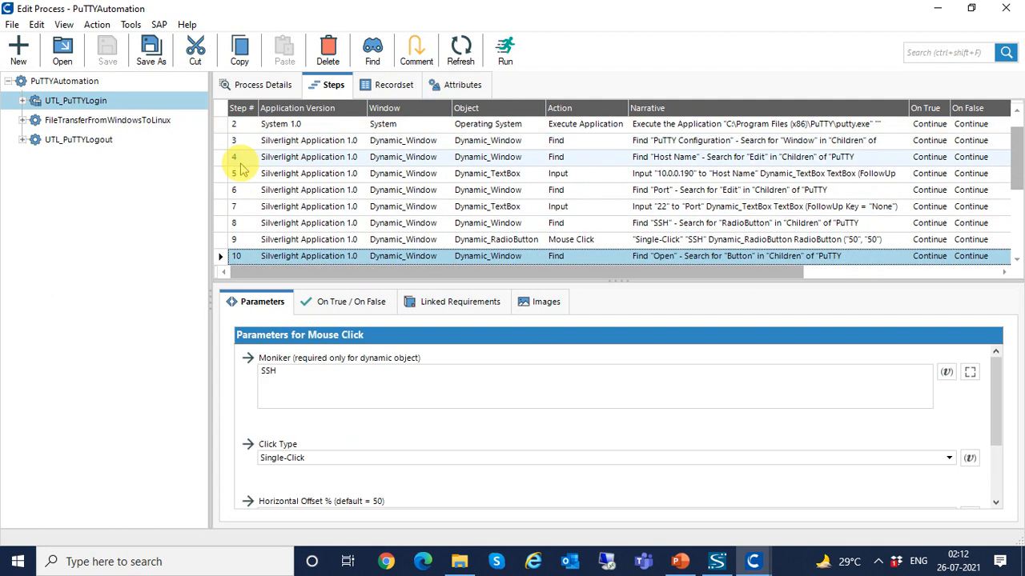
pyautogui.press('Down')
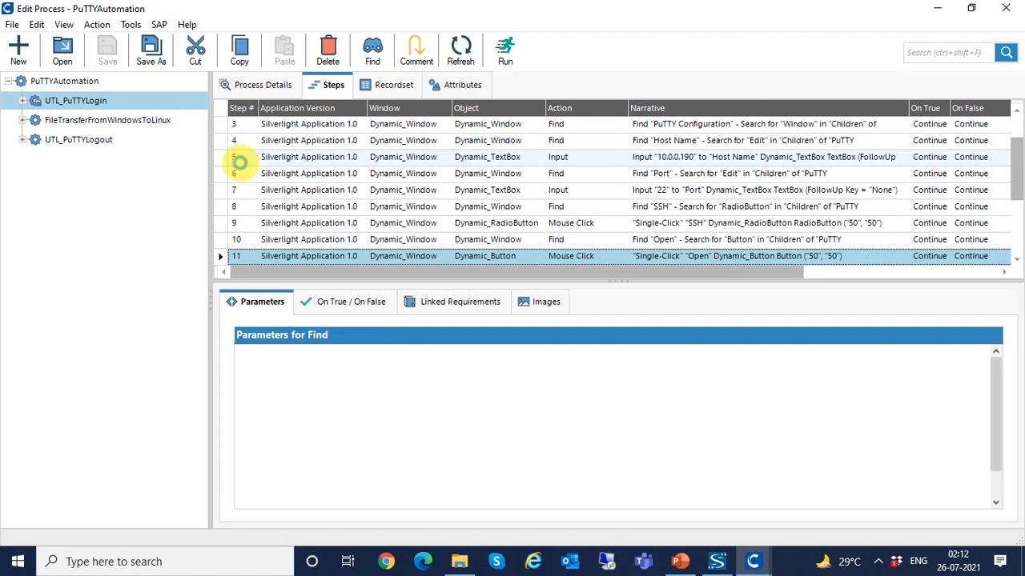
# Review the remaining UTL_PuTTYLogin steps that send the user name and password, through the end-of-process comment.
pyautogui.press('Down')
pyautogui.press('Down')
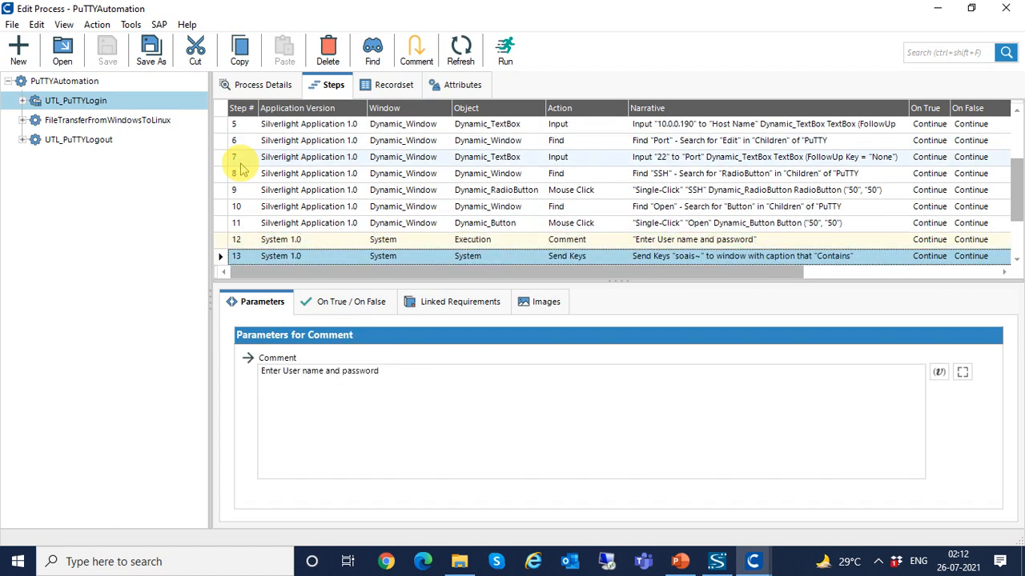
pyautogui.press('Down')
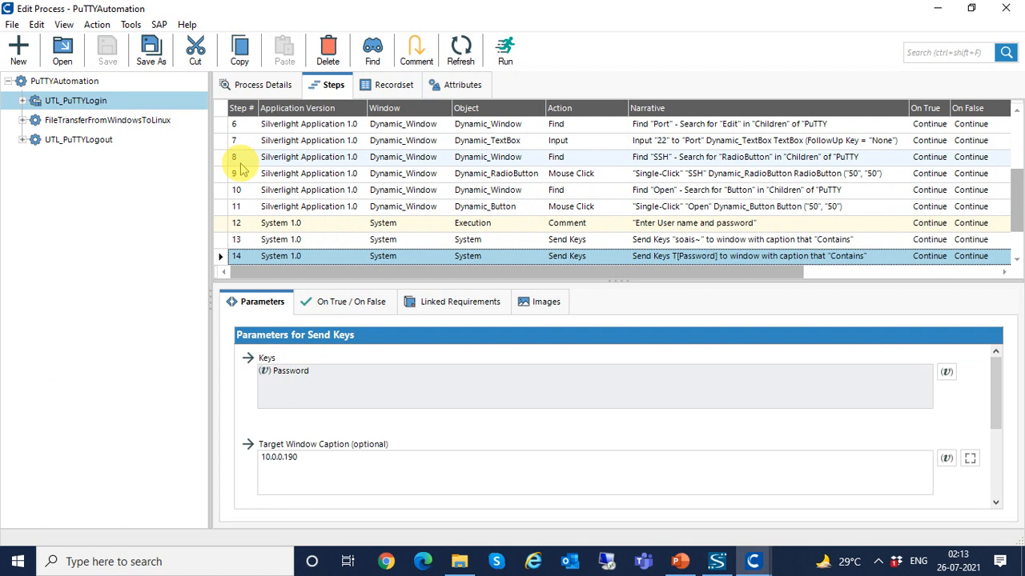
pyautogui.press('Down')
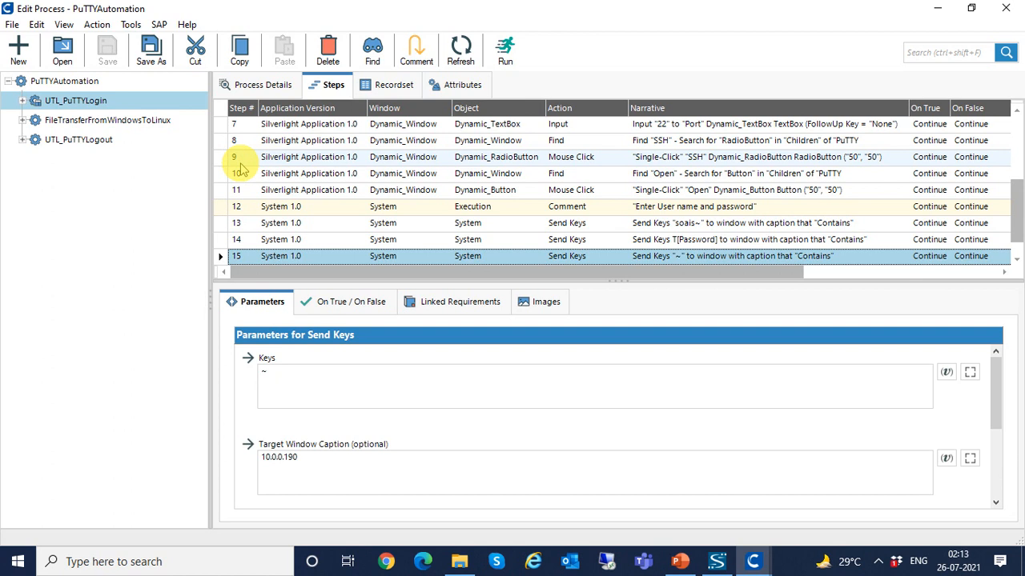
pyautogui.press('Down')
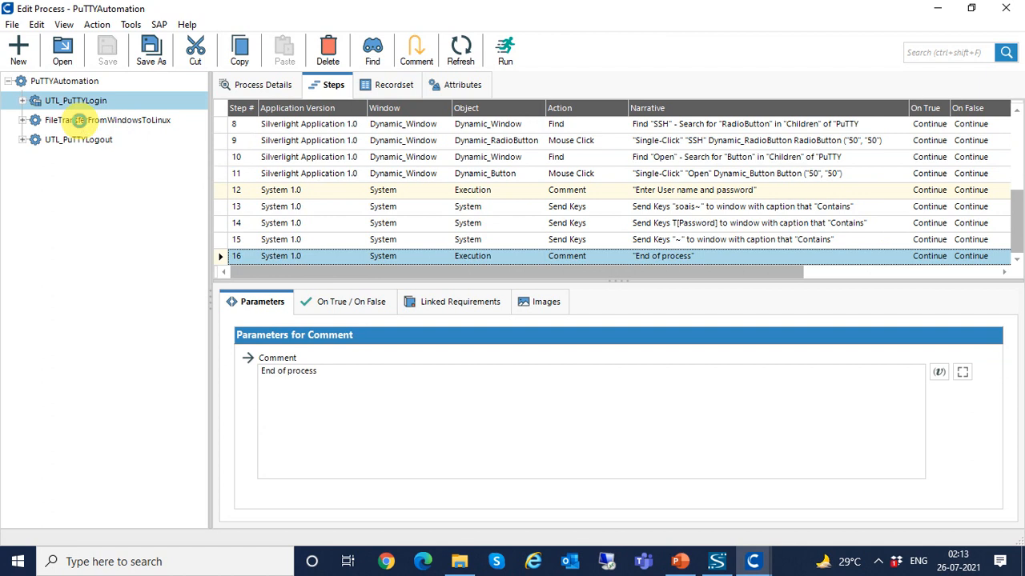
# Review FileTransferFromWindowsToLinux steps 1 to 6, covering the Documents folder change, the file listing and the Sample.bat launch.
pyautogui.click(80, 120)
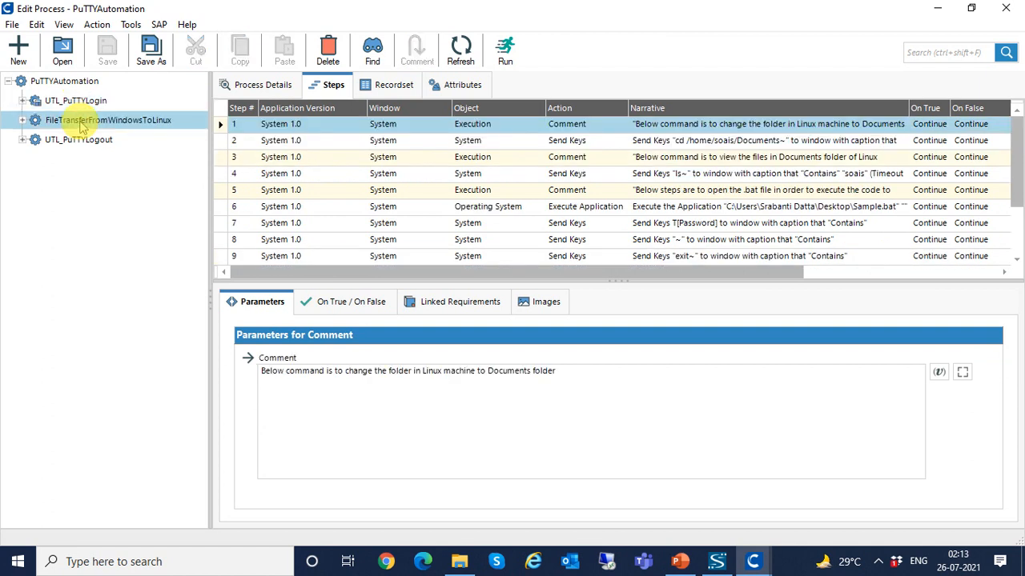
pyautogui.click(232, 128)
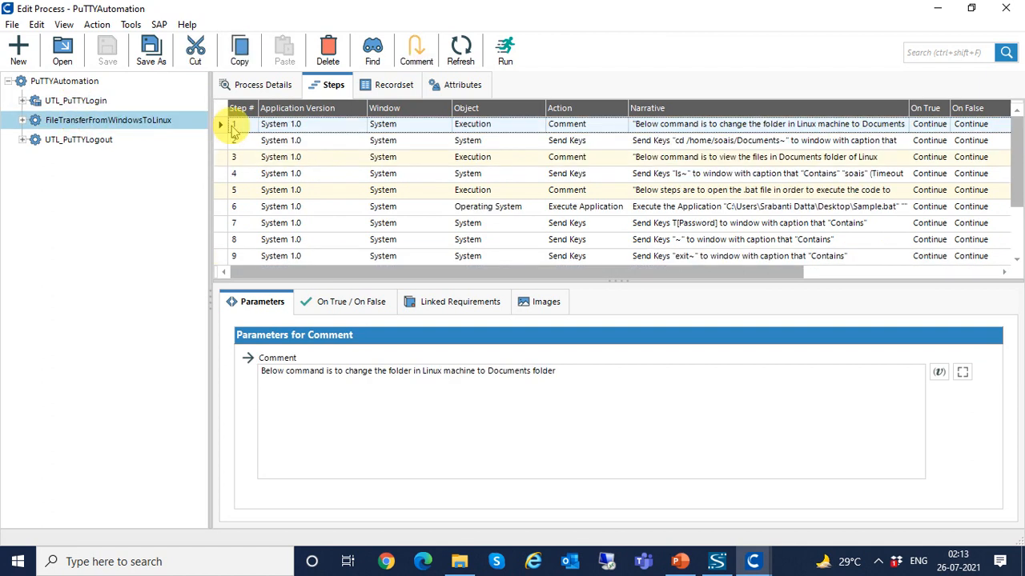
pyautogui.press('Down')
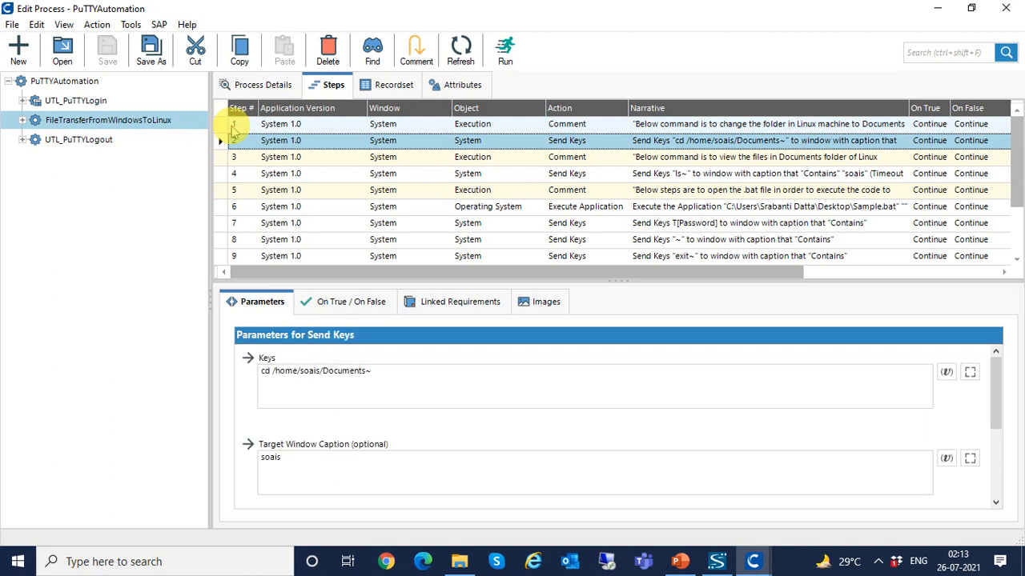
pyautogui.press('Down')
pyautogui.press('Down')
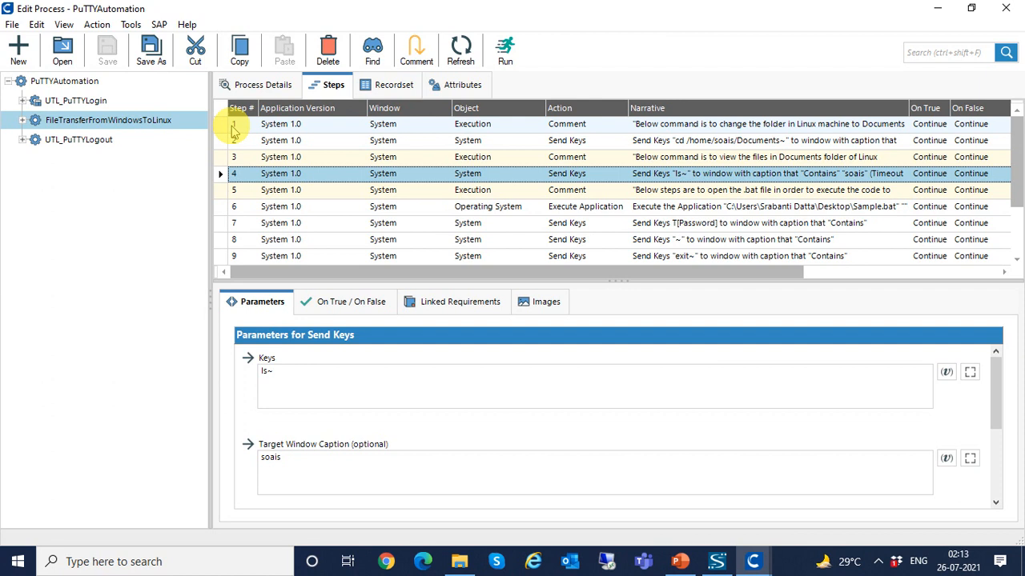
pyautogui.press('Down')
pyautogui.press('Down')
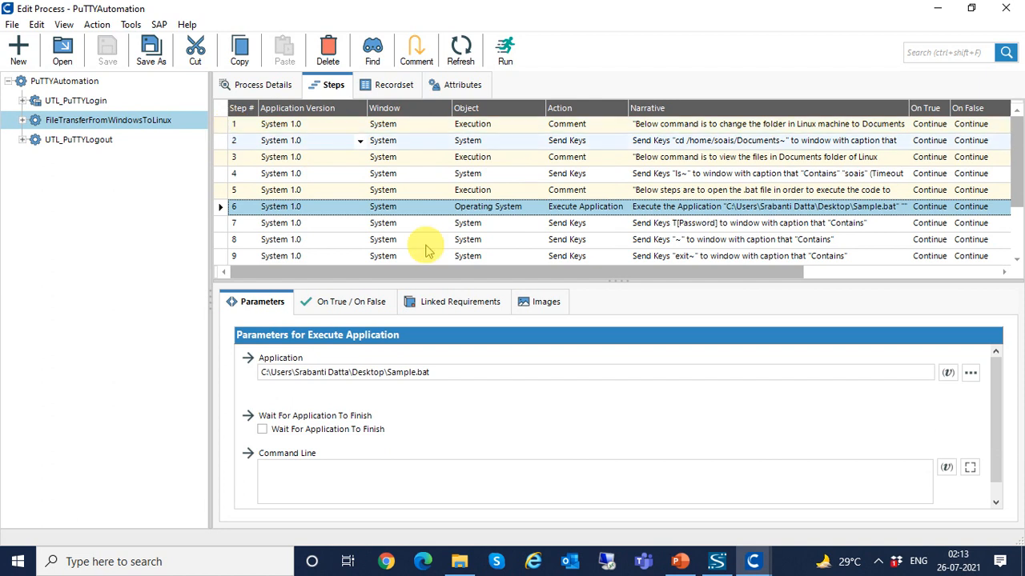
pyautogui.click(410, 373)
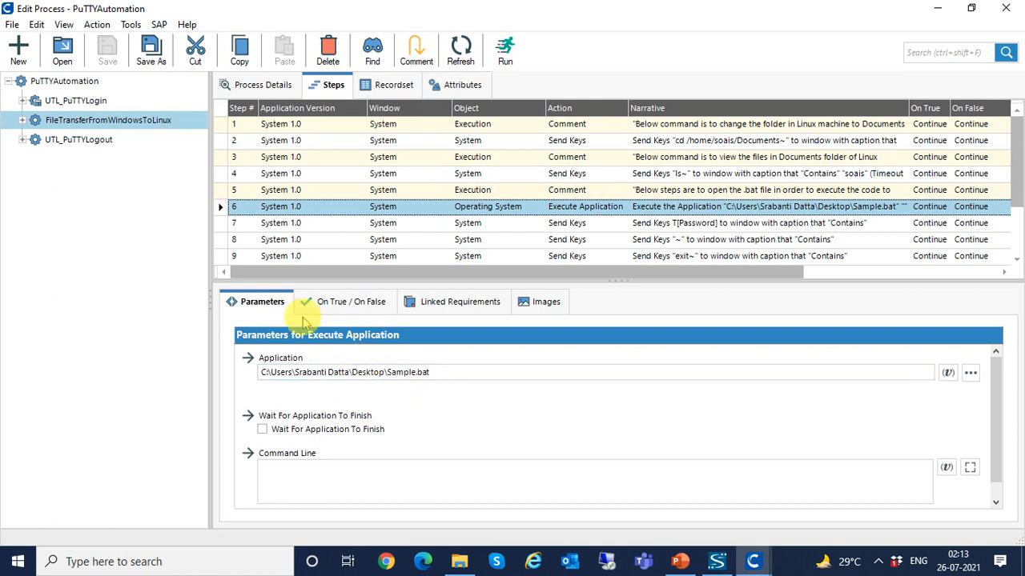
# Review FileTransferFromWindowsToLinux steps 7 to 12, covering the password entry, the command window exit and the check of the transferred file.
pyautogui.click(238, 228)
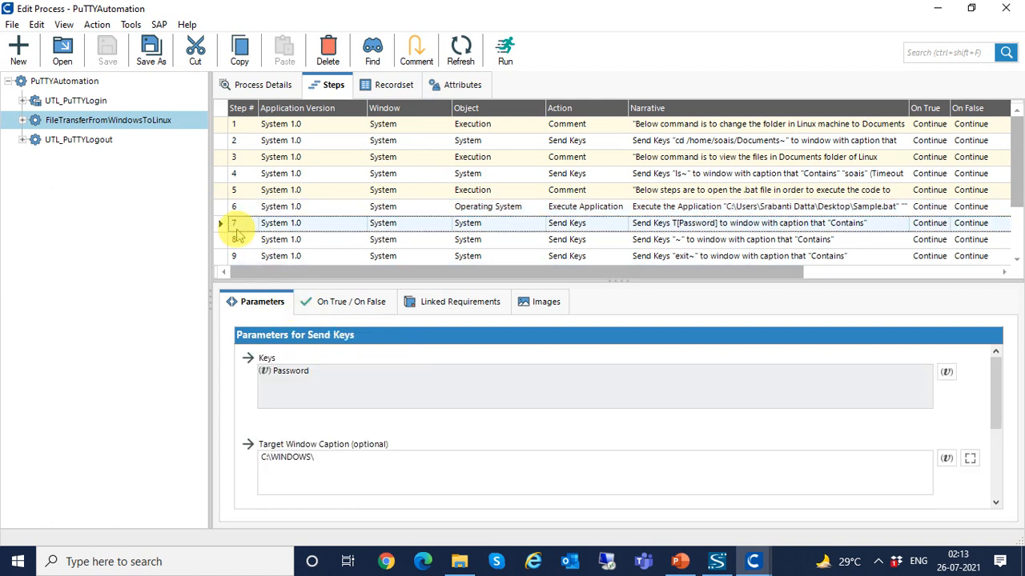
pyautogui.press('Down')
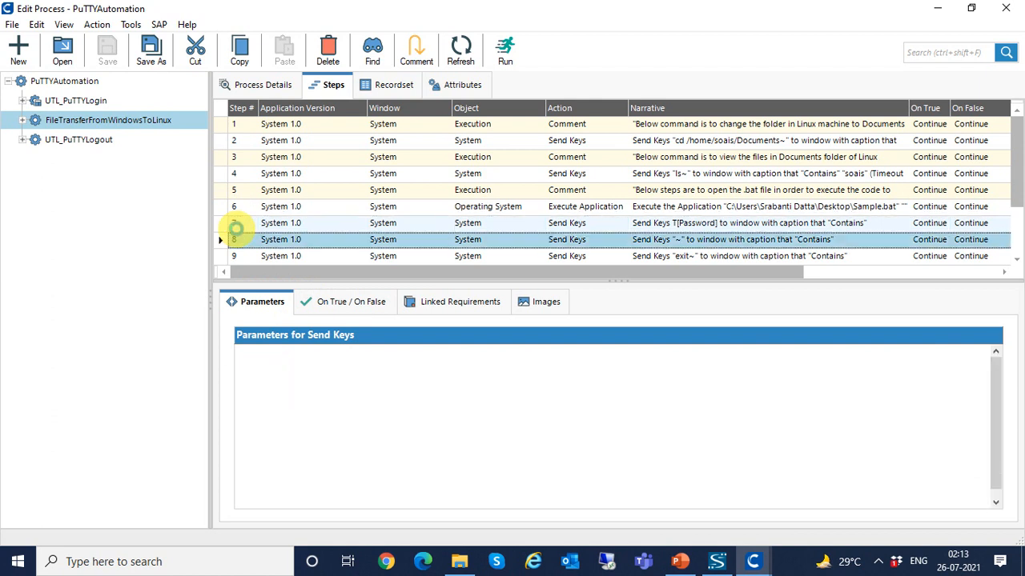
pyautogui.press('Up')
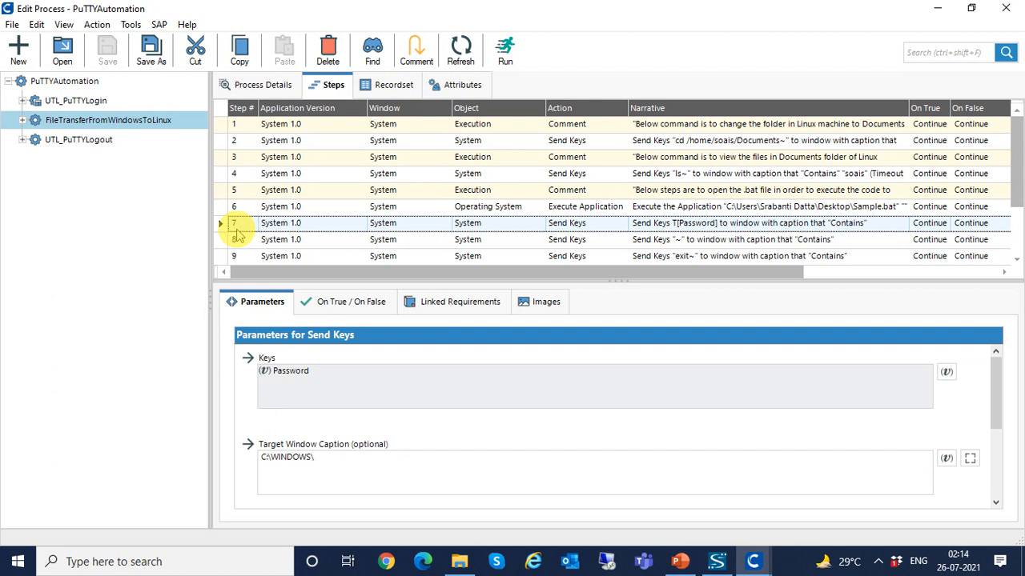
pyautogui.press('Down')
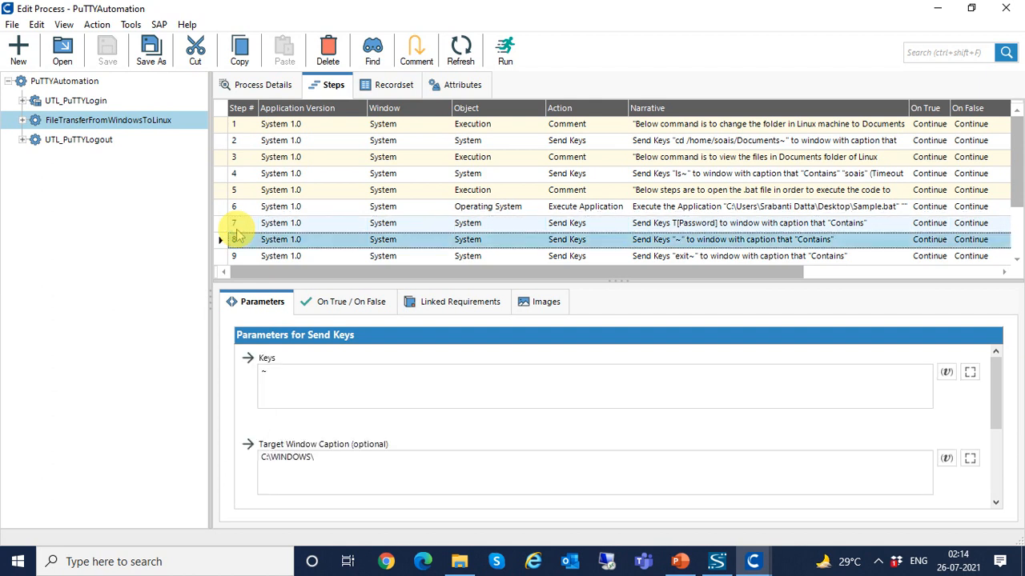
pyautogui.press('Down')
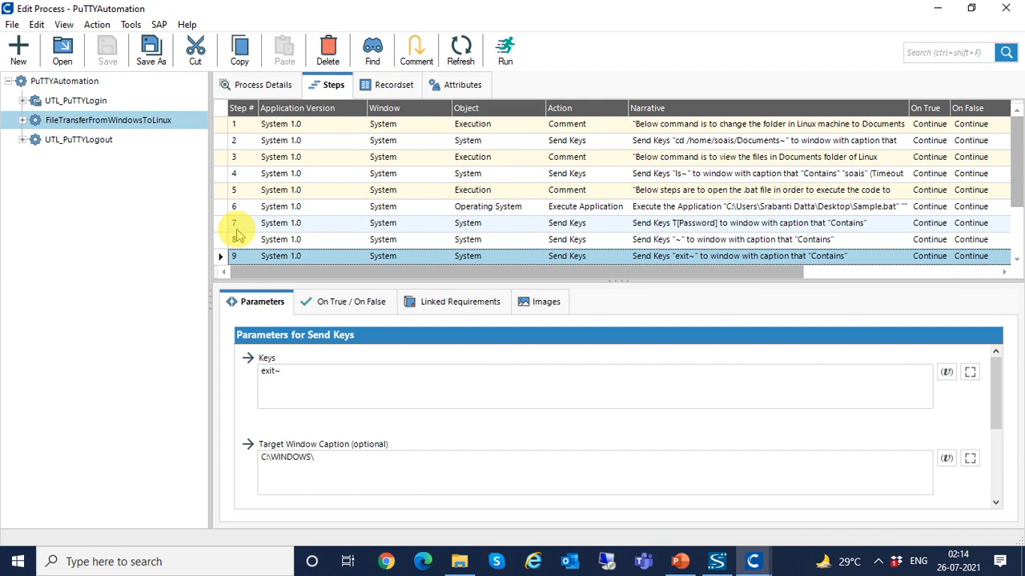
pyautogui.press('Down')
pyautogui.press('Down')
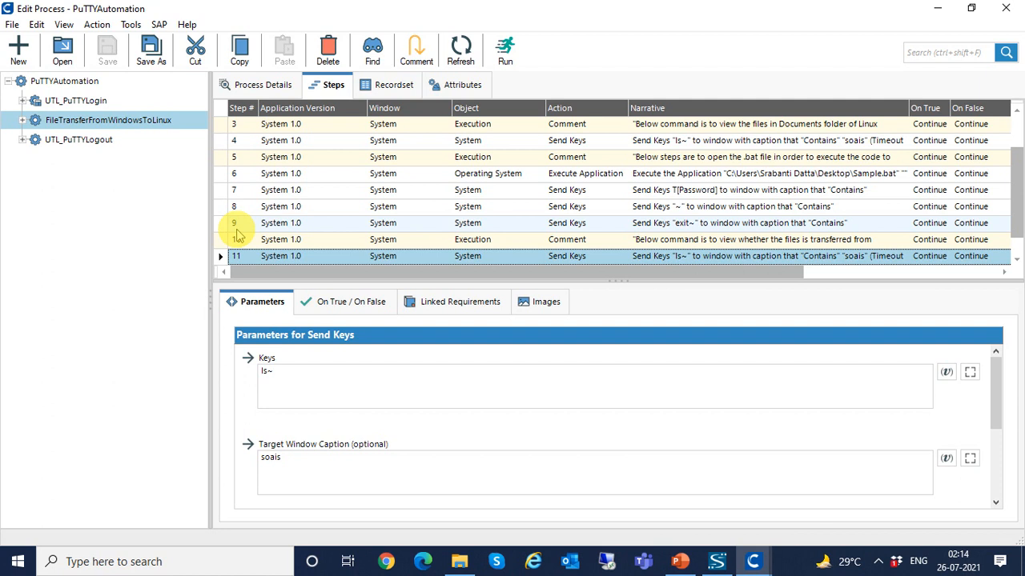
pyautogui.press('Down')
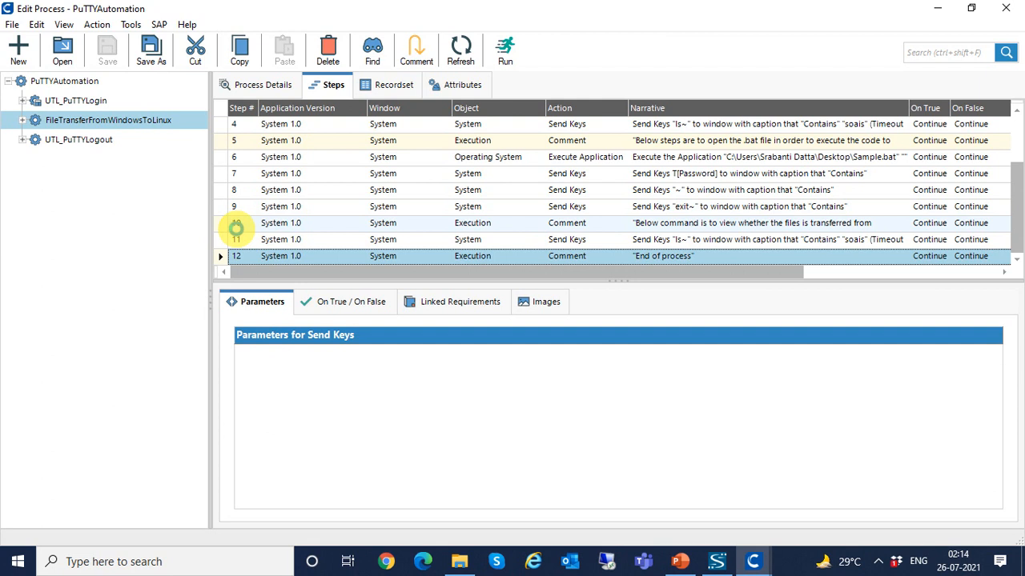
# Review the exit command step in UTL_PuTTYLogout and return to the parent PuTTYAutomation process.
pyautogui.click(82, 139)
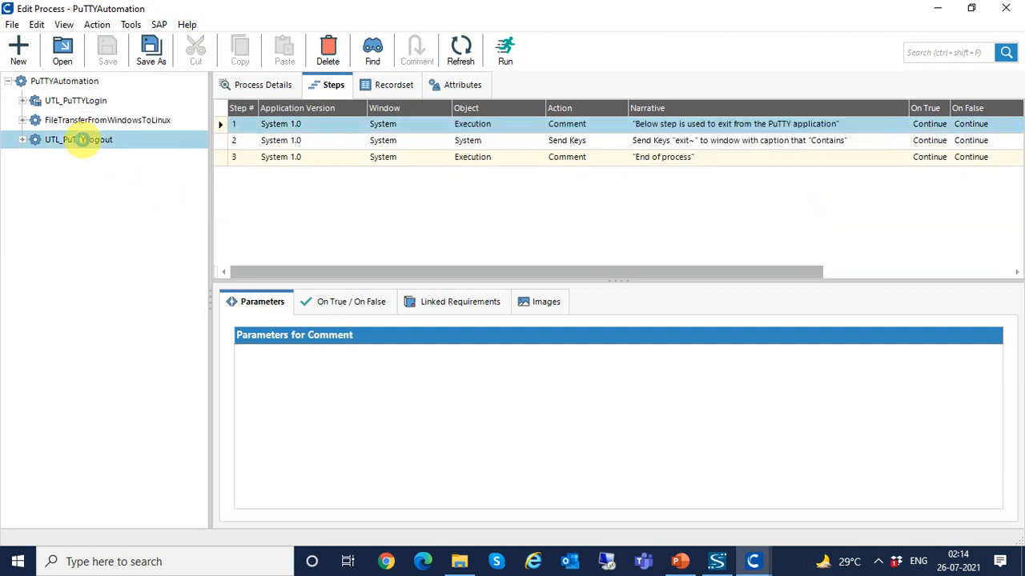
pyautogui.click(244, 143)
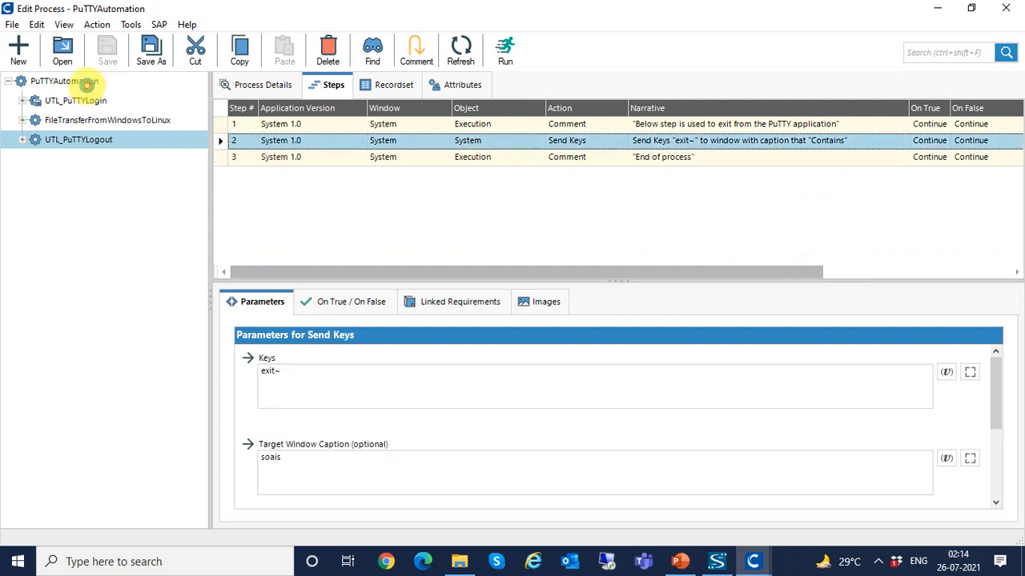
pyautogui.click(80, 82)
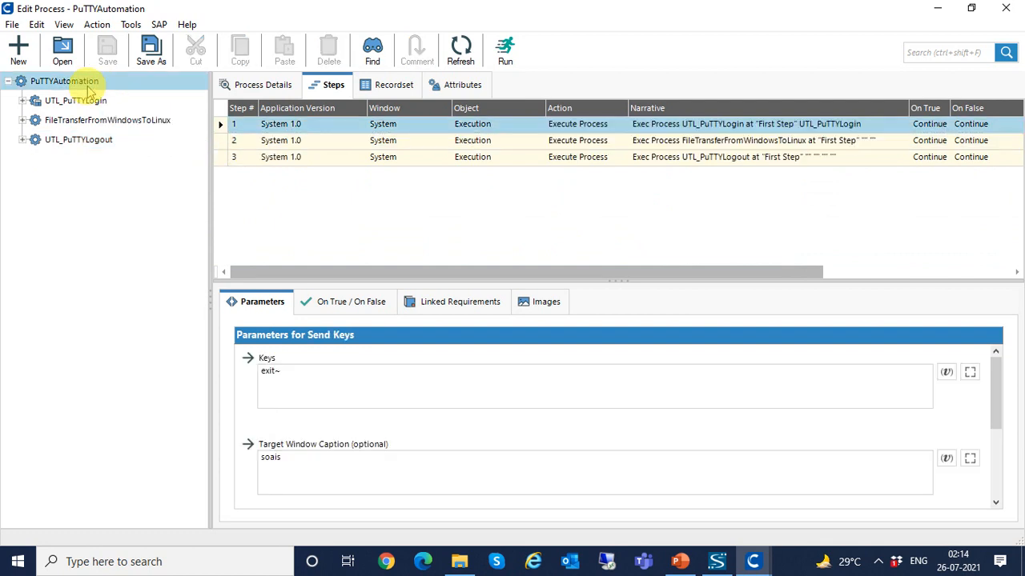
# Examine the cd and pscp commands in the desktop's Sample batch file, and locate the Testing text file it transfers.
pyautogui.click(941, 8)
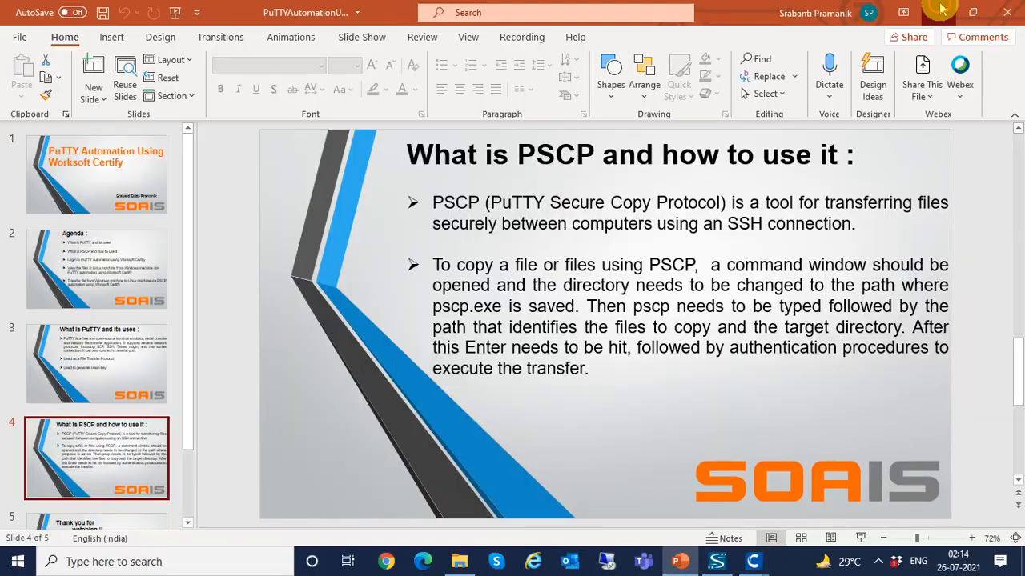
pyautogui.click(938, 7)
pyautogui.click(313, 267)
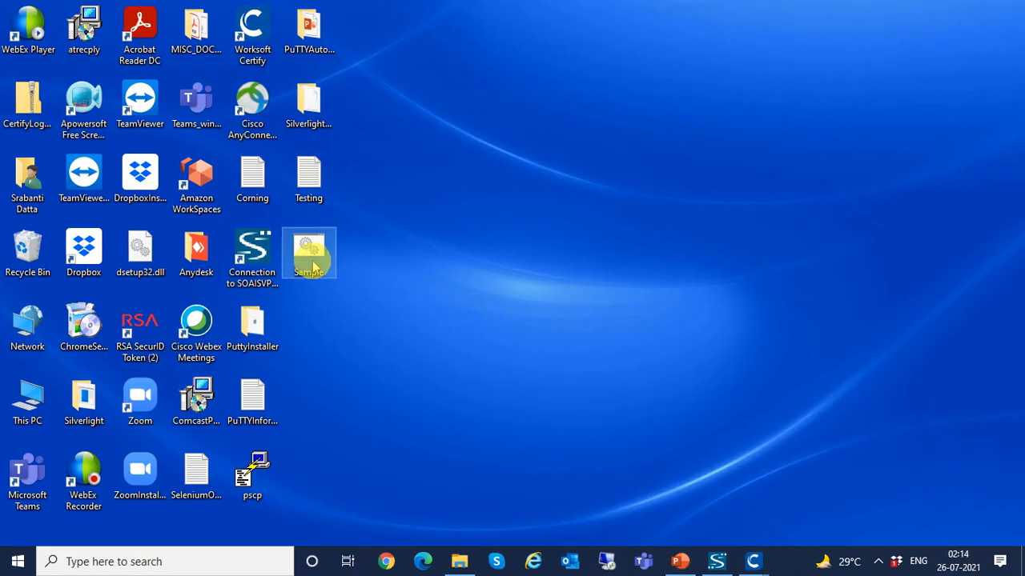
pyautogui.rightClick(313, 266)
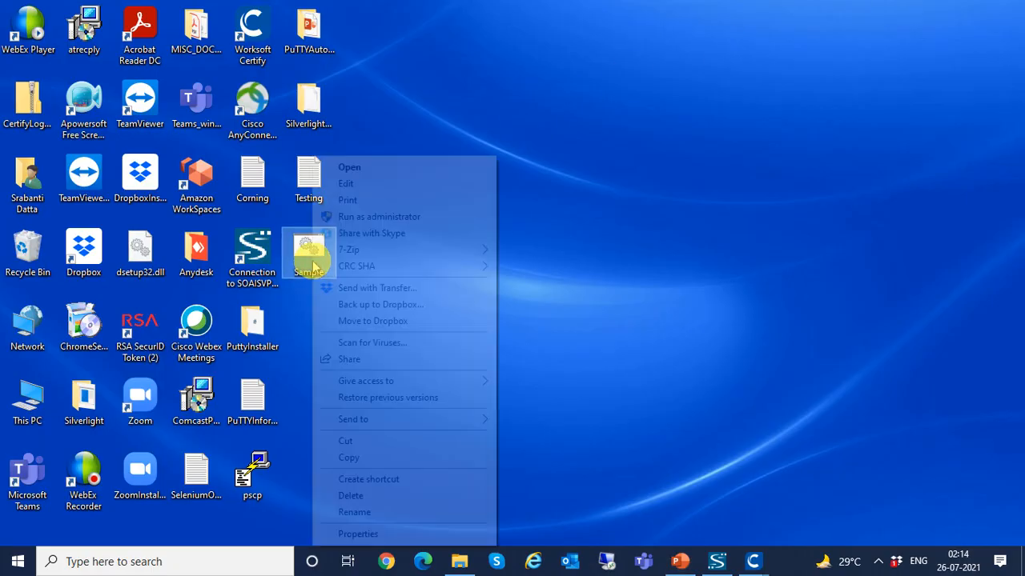
pyautogui.click(361, 185)
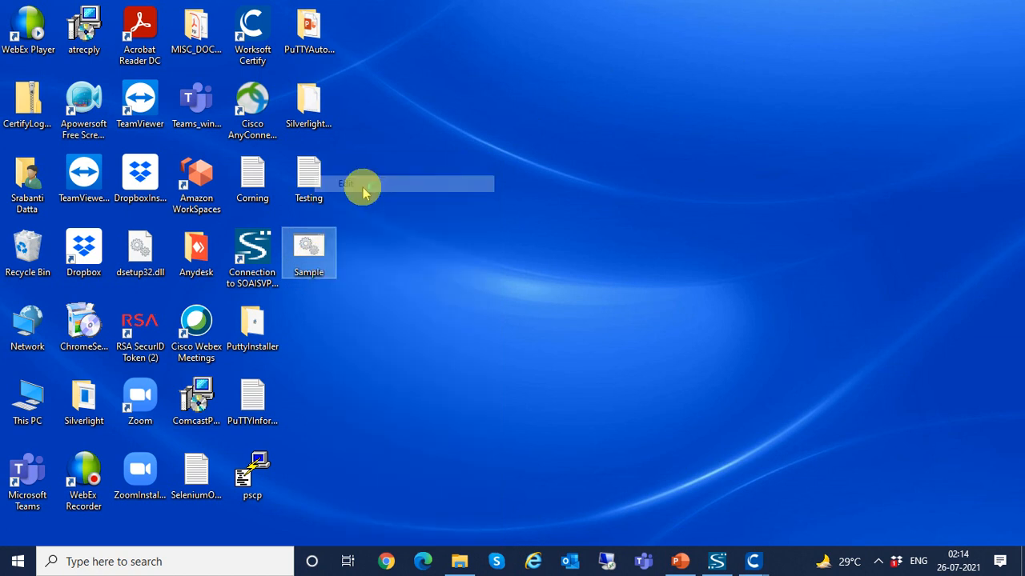
pyautogui.moveTo(157, 136); pyautogui.dragTo(494, 190)
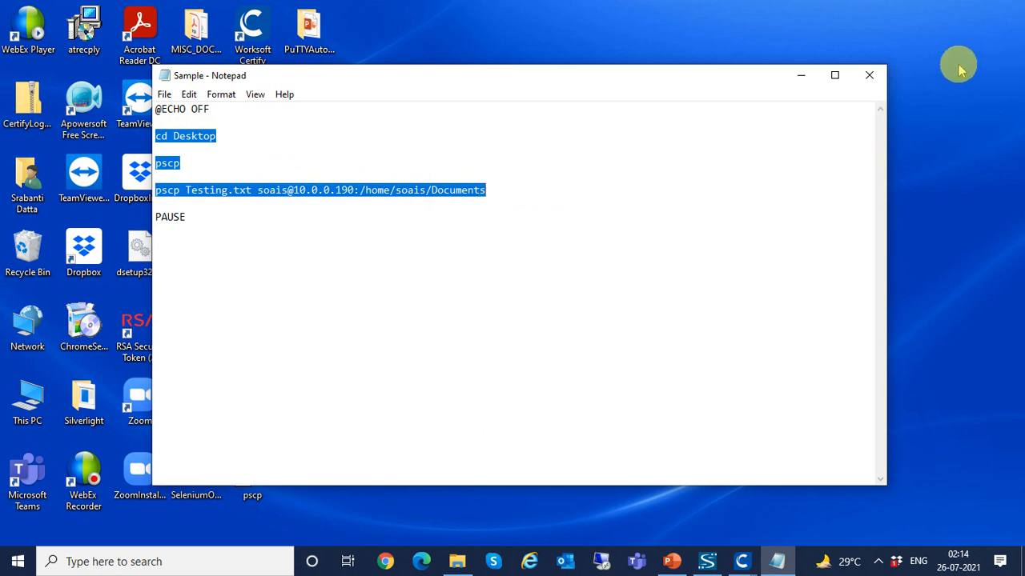
pyautogui.click(869, 74)
pyautogui.click(312, 177)
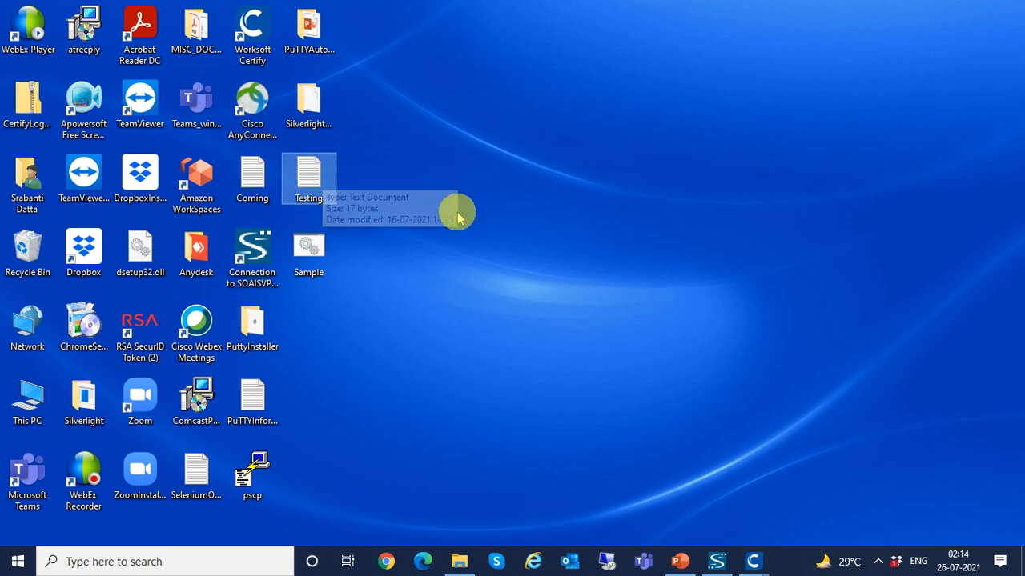
# Start a run of the PuTTYAutomation process with the existing run settings and step into UTL_PuTTYLogin.
pyautogui.click(752, 560)
pyautogui.click(809, 502)
pyautogui.click(505, 49)
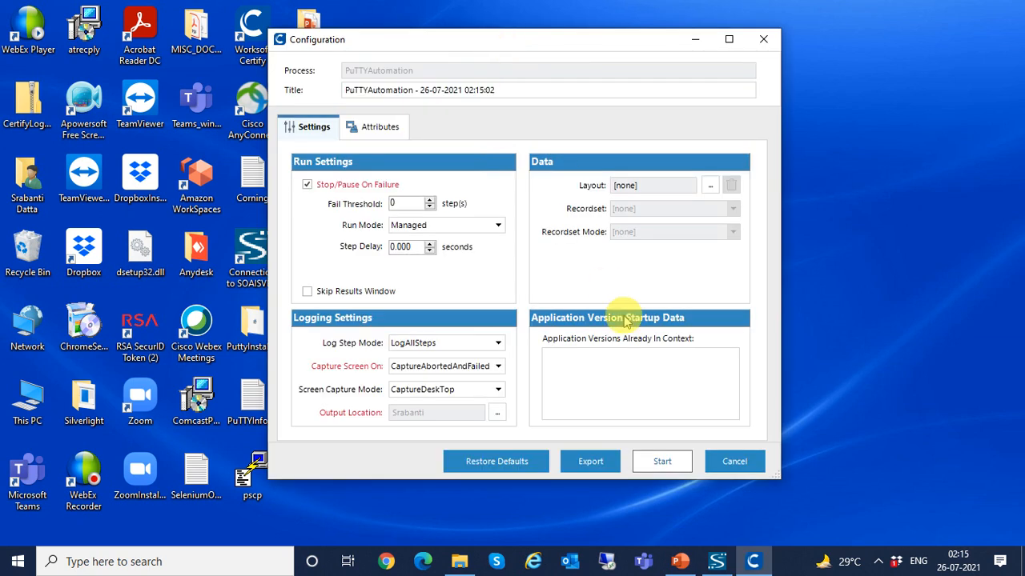
pyautogui.click(661, 463)
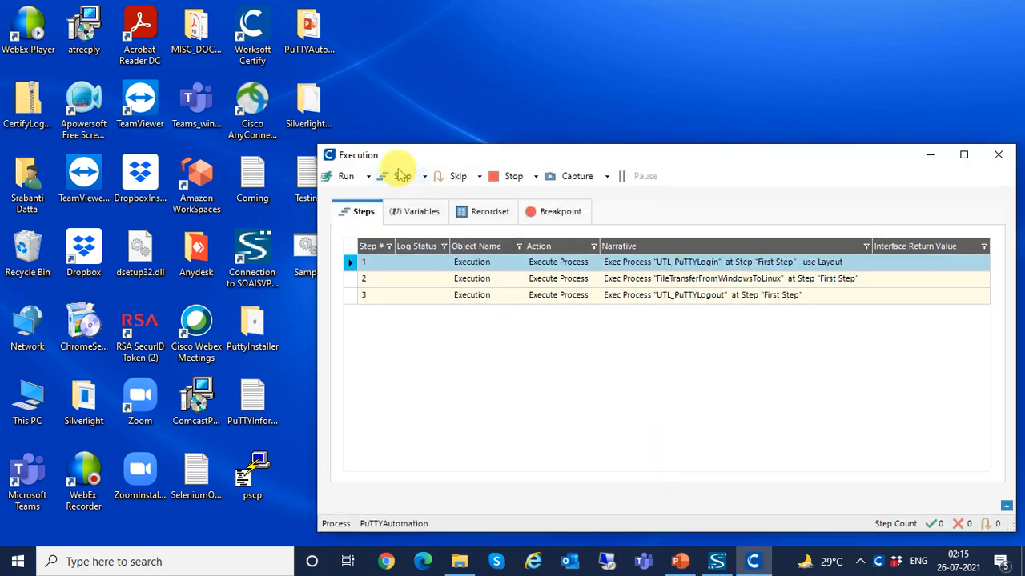
pyautogui.click(403, 177)
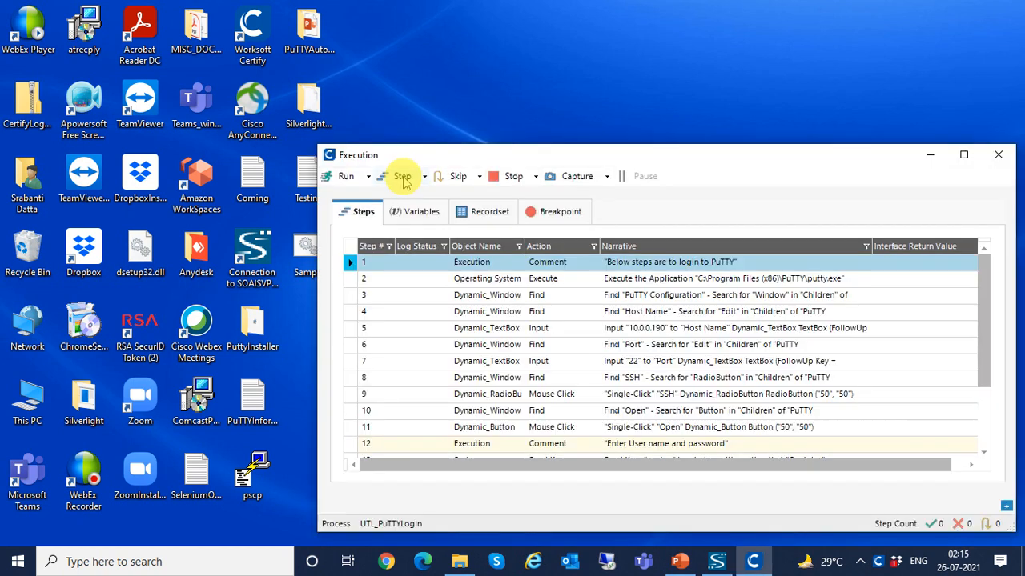
# Set a breakpoint on the end-of-process comment at step 16 of UTL_PuTTYLogin and run the process.
pyautogui.click(986, 434)
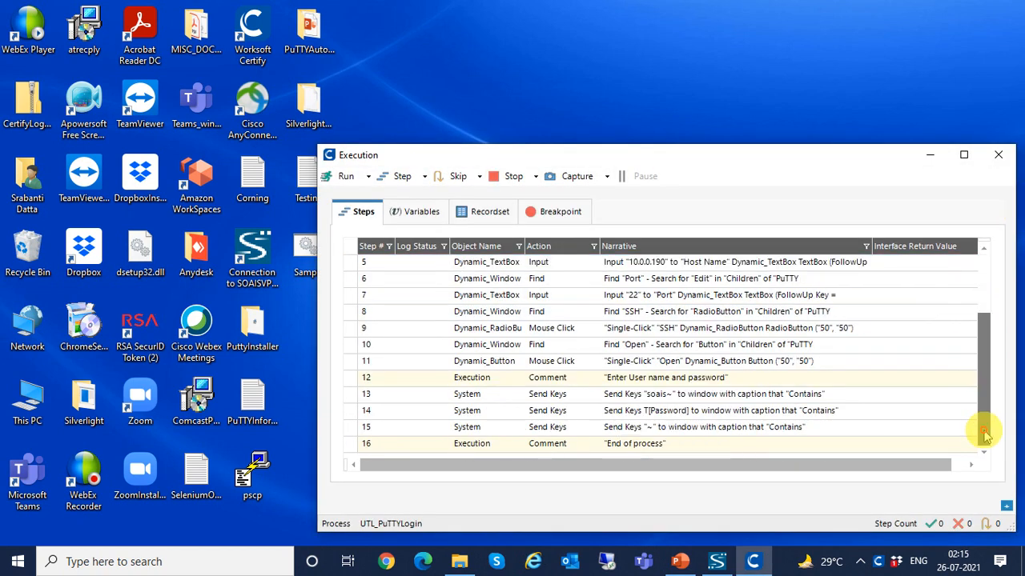
pyautogui.click(361, 445)
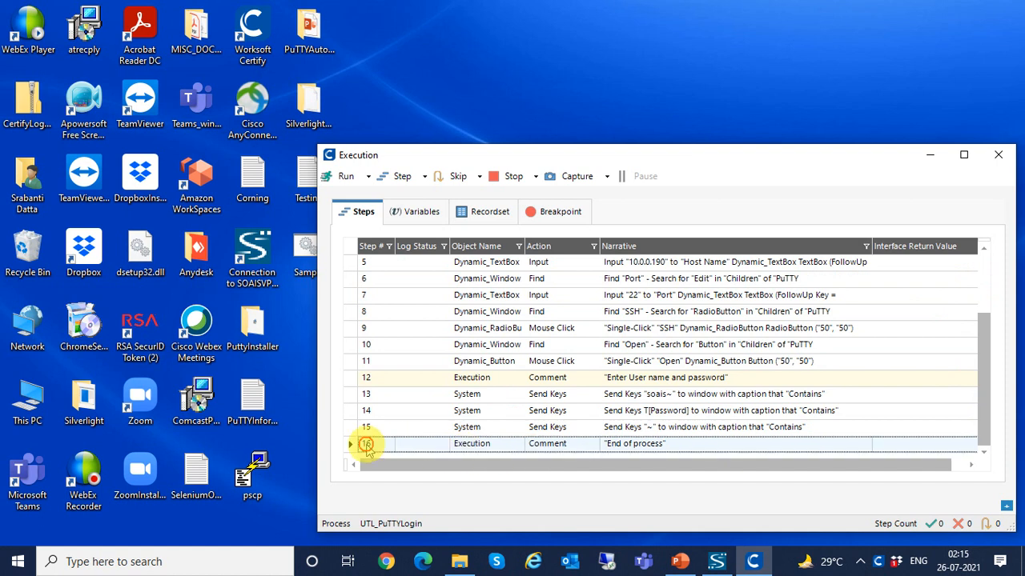
pyautogui.rightClick(367, 448)
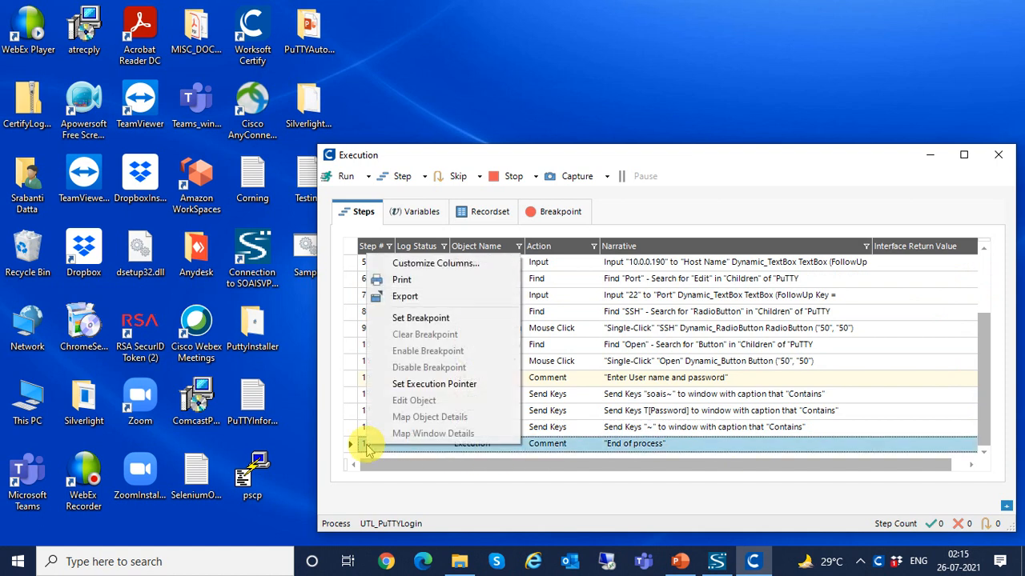
pyautogui.click(432, 320)
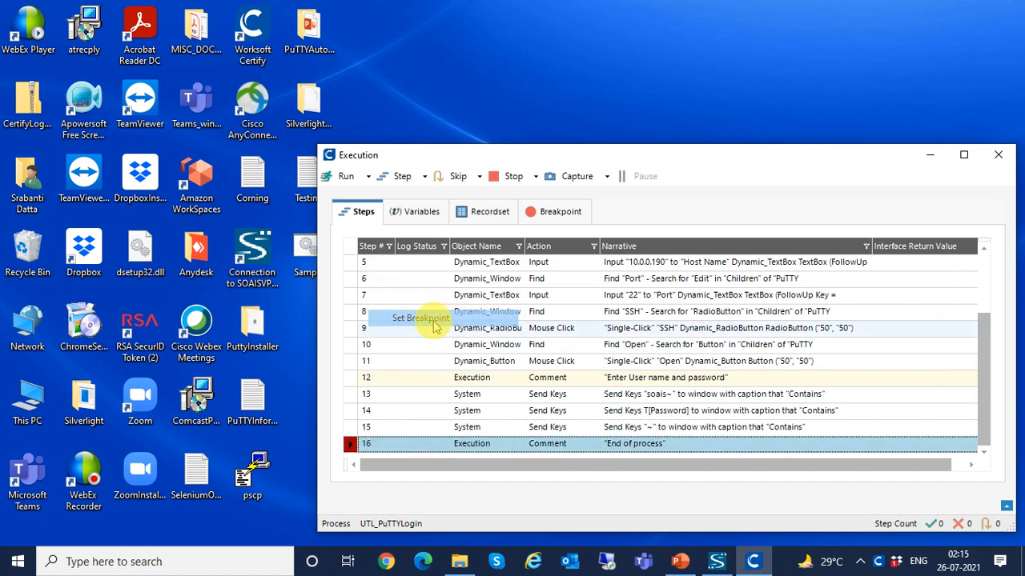
pyautogui.click(346, 178)
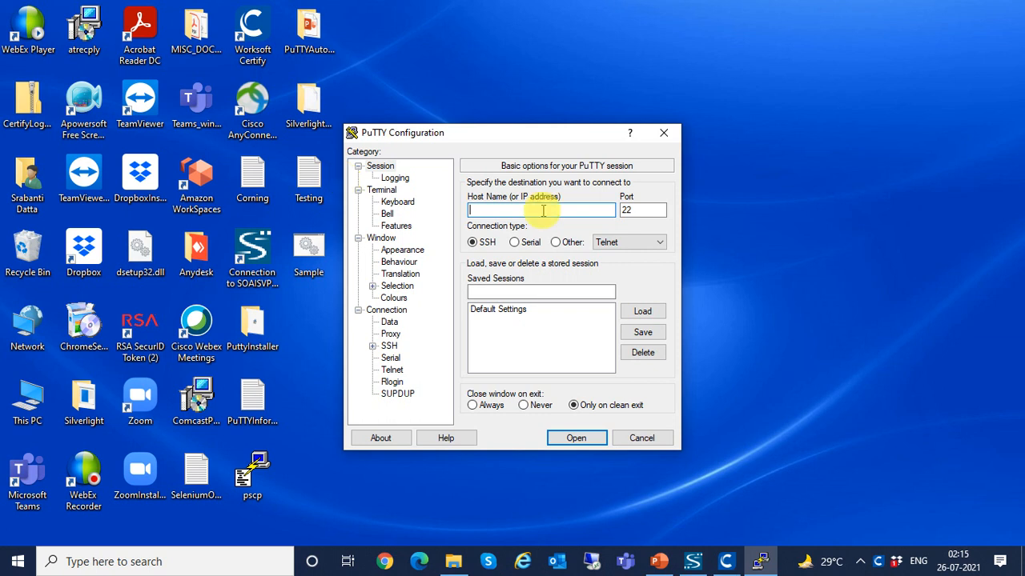
# Open a PuTTY SSH session to host 10.0.0.190 on port 22 and enter soais as the login name.
pyautogui.write('10.0.0.190')
pyautogui.click(644, 210)
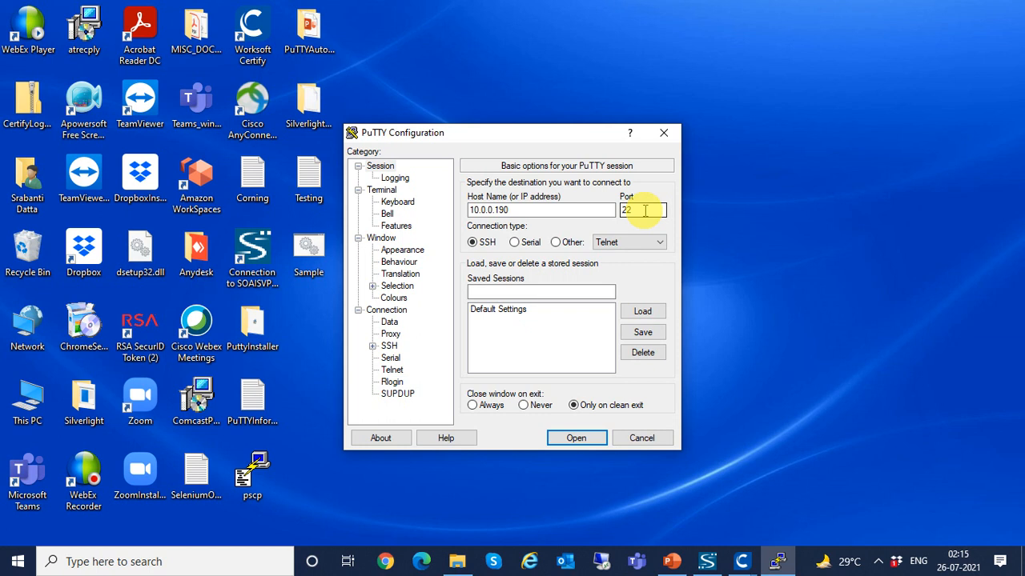
pyautogui.click(487, 244)
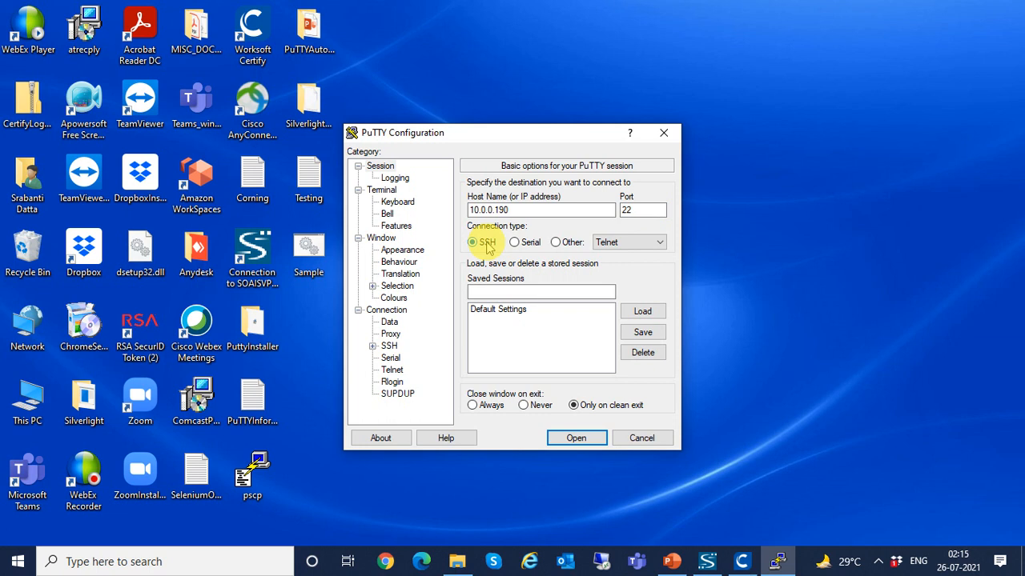
pyautogui.click(576, 438)
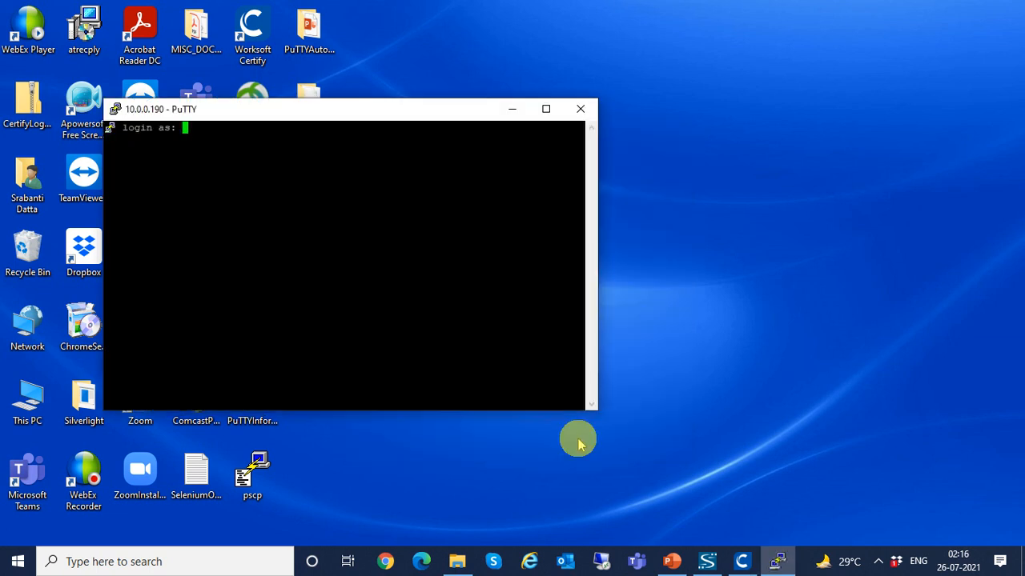
pyautogui.write('soais')
pyautogui.press('Return')
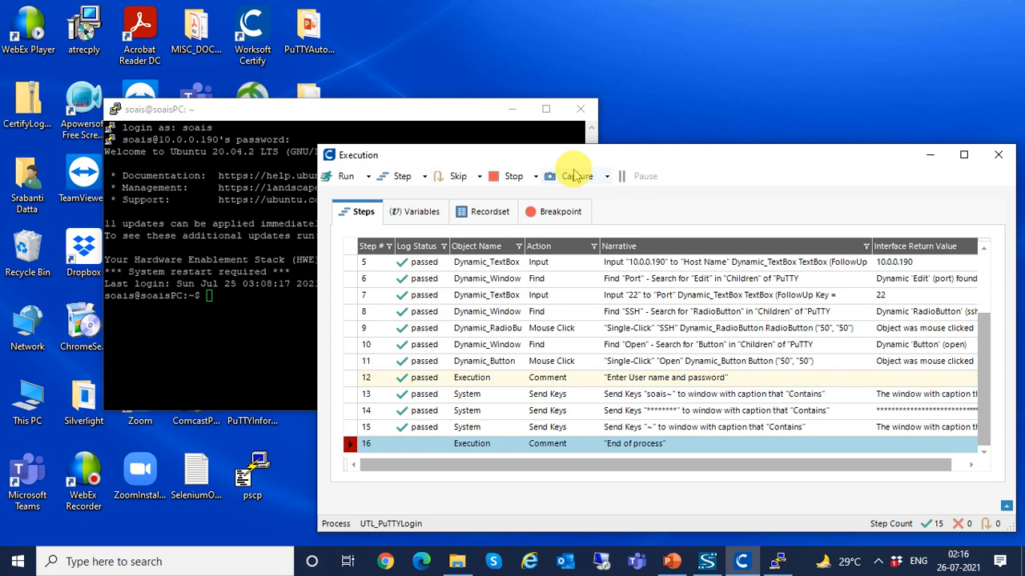
# Check the Ubuntu welcome message in the PuTTY session, and step the execution into FileTransferFromWindowsToLinux.
pyautogui.click(930, 154)
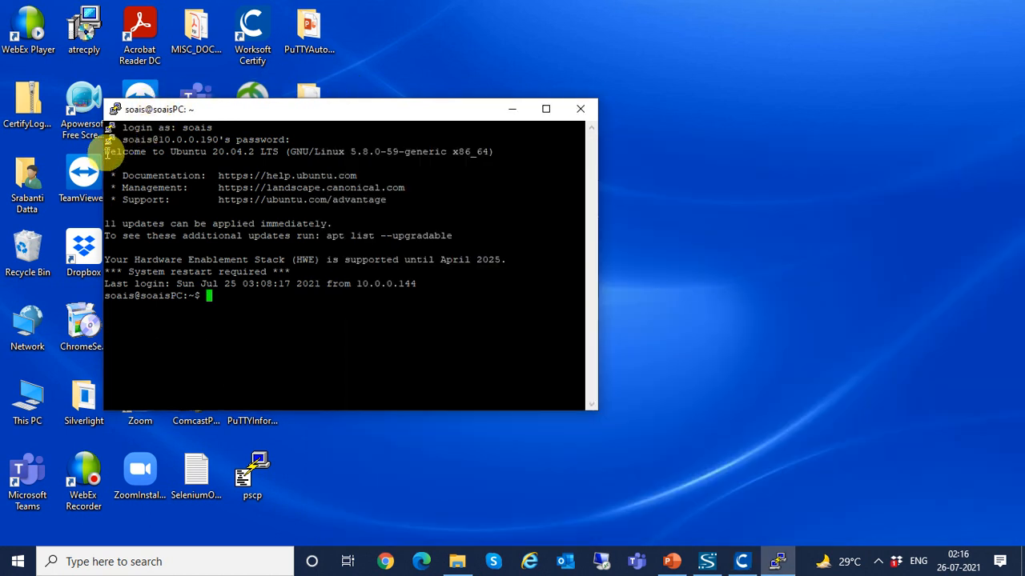
pyautogui.moveTo(105, 151); pyautogui.dragTo(206, 157)
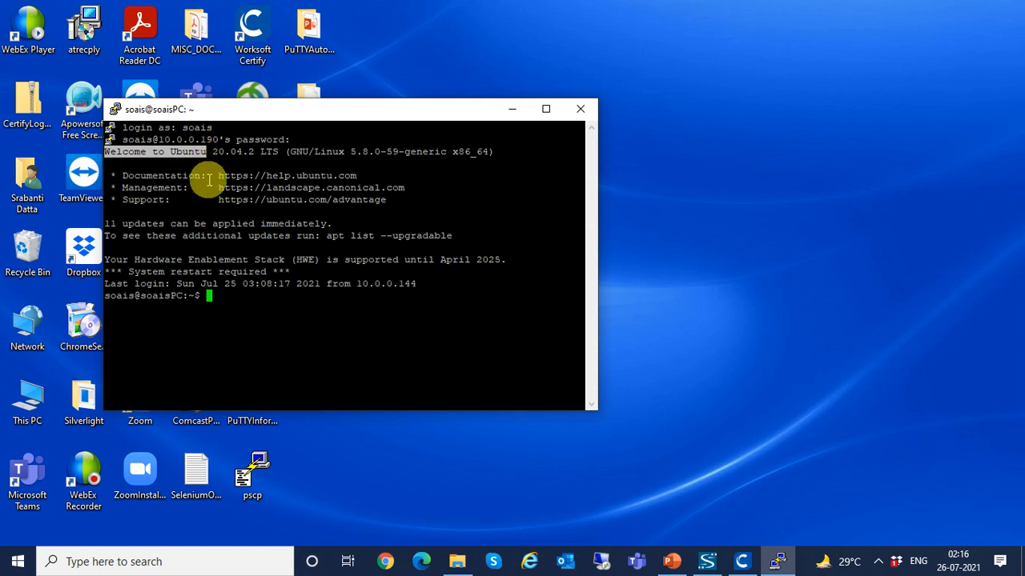
pyautogui.click(742, 561)
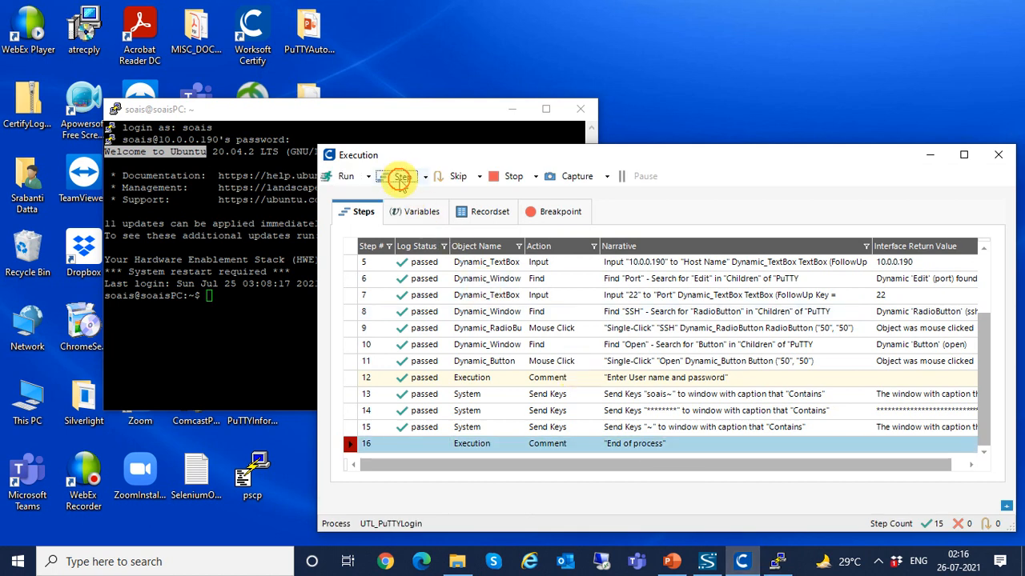
pyautogui.click(400, 175)
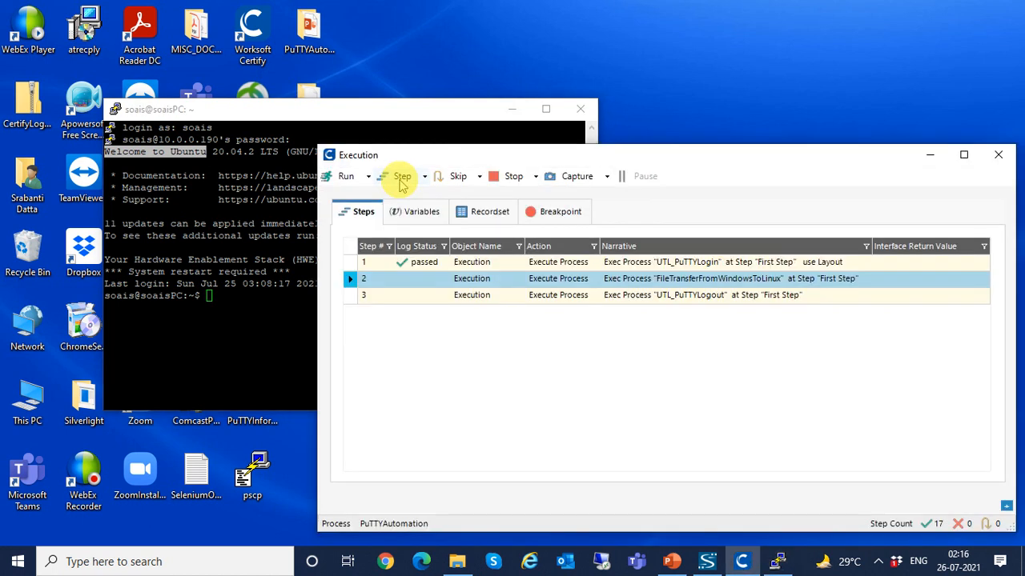
pyautogui.click(402, 177)
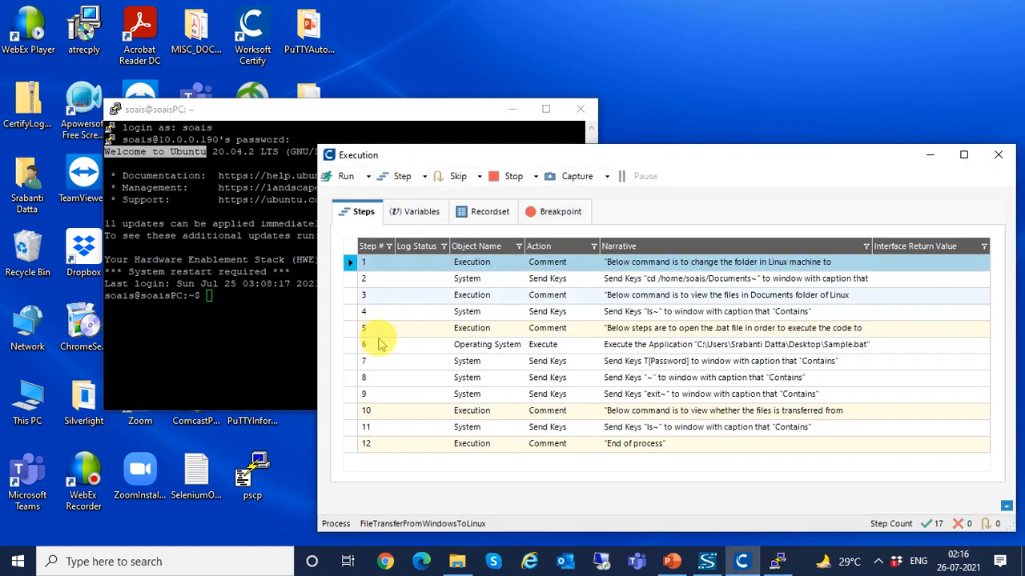
# Set breakpoints on steps 6, 12 and 9 of FileTransferFromWindowsToLinux and run up to the Sample.bat launch step.
pyautogui.rightClick(366, 351)
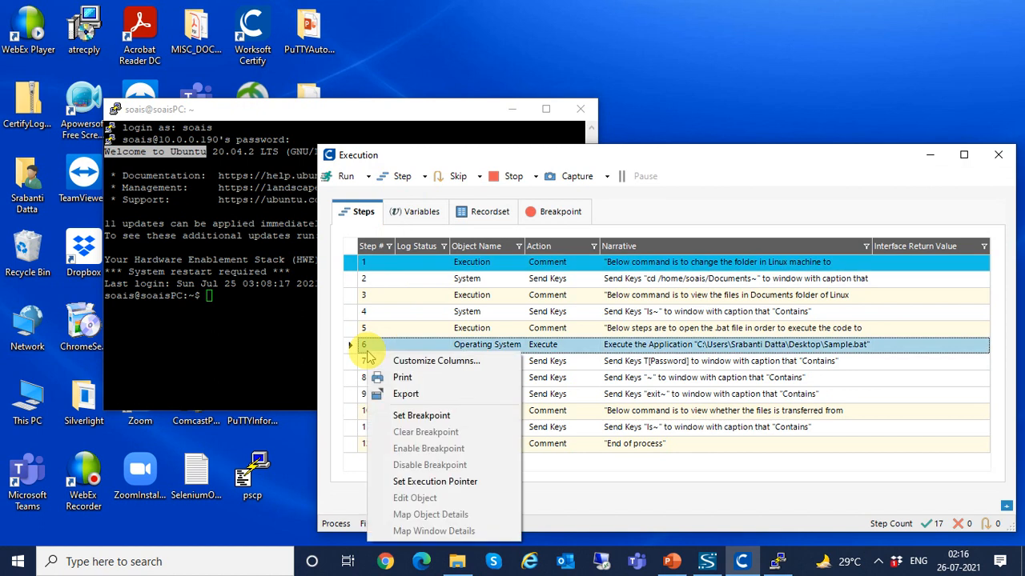
pyautogui.click(416, 415)
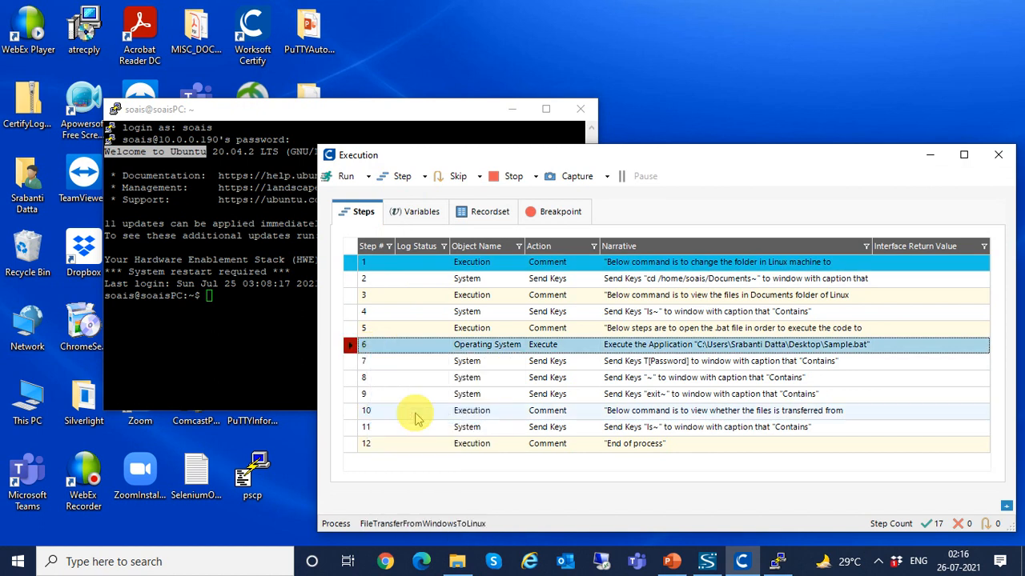
pyautogui.click(369, 446)
pyautogui.rightClick(368, 446)
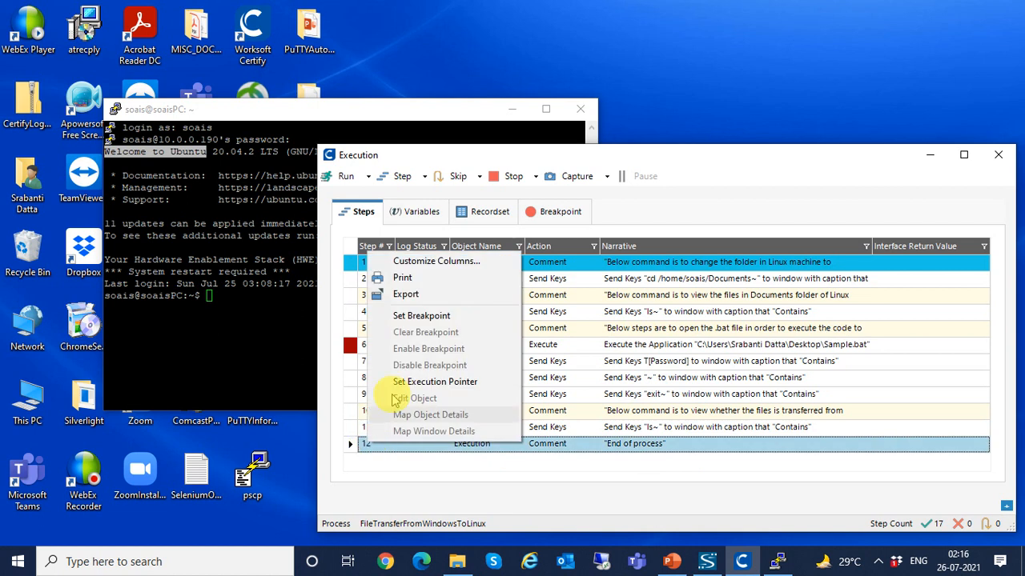
pyautogui.click(417, 318)
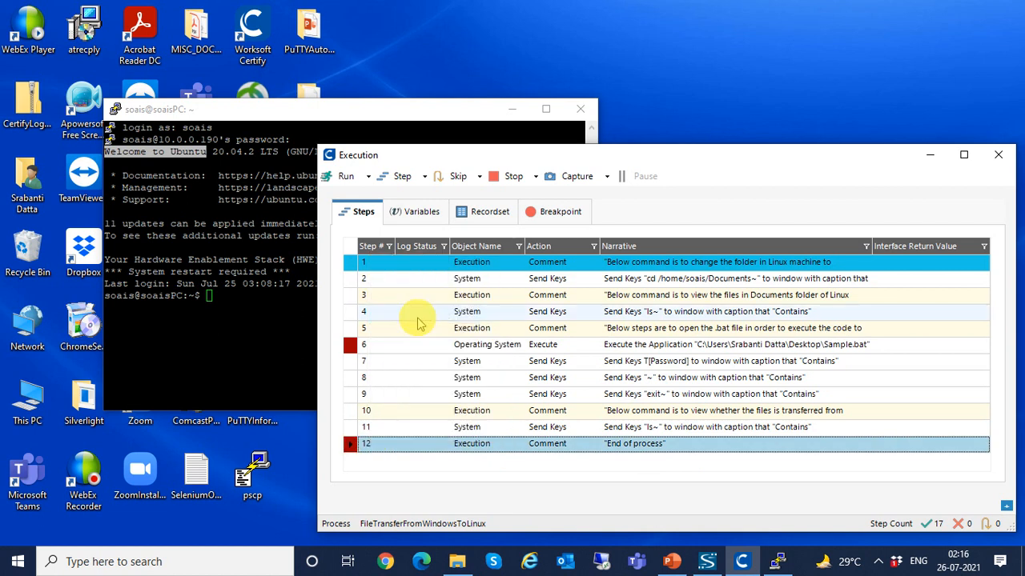
pyautogui.click(388, 399)
pyautogui.rightClick(387, 399)
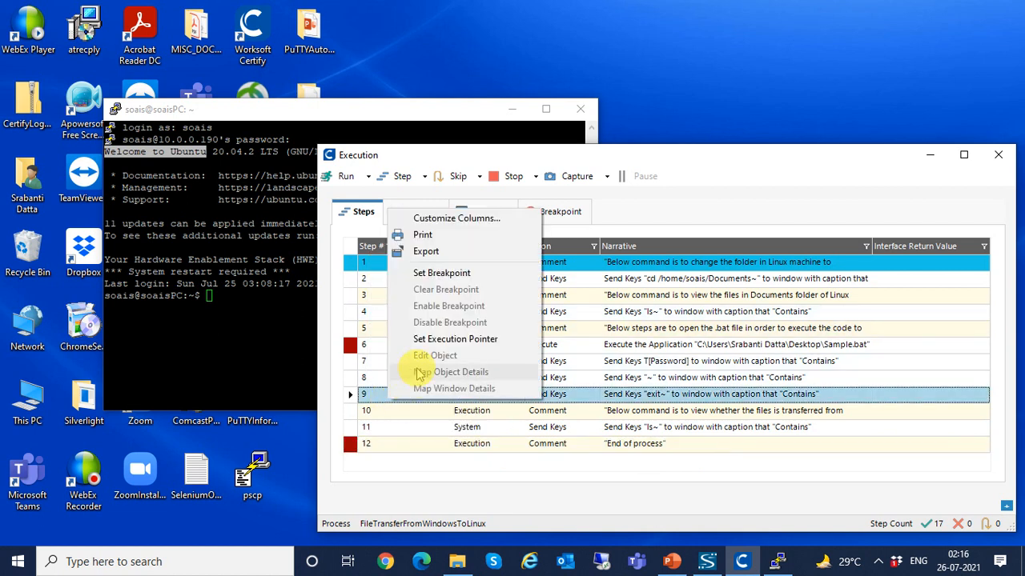
pyautogui.click(436, 274)
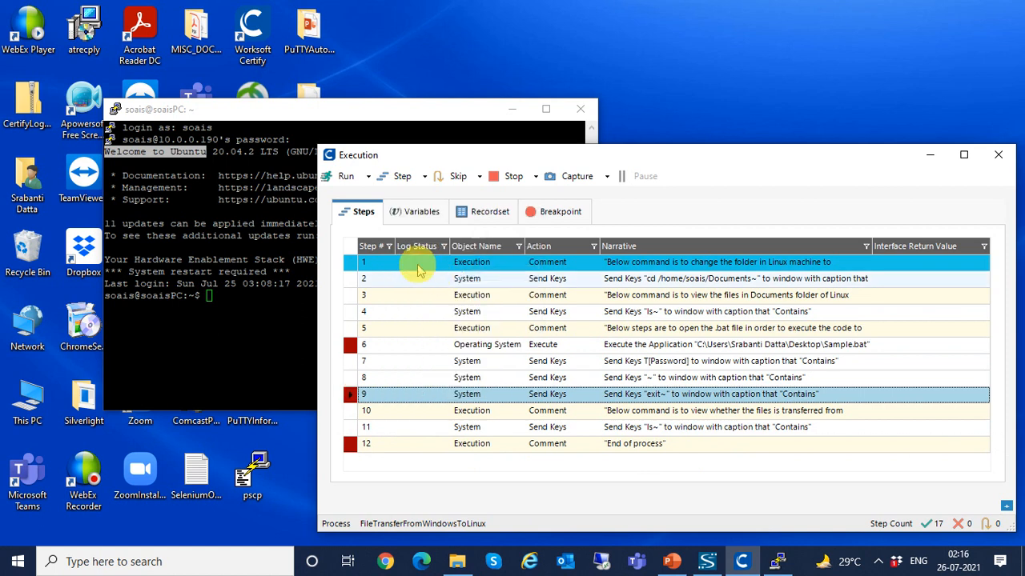
pyautogui.click(346, 178)
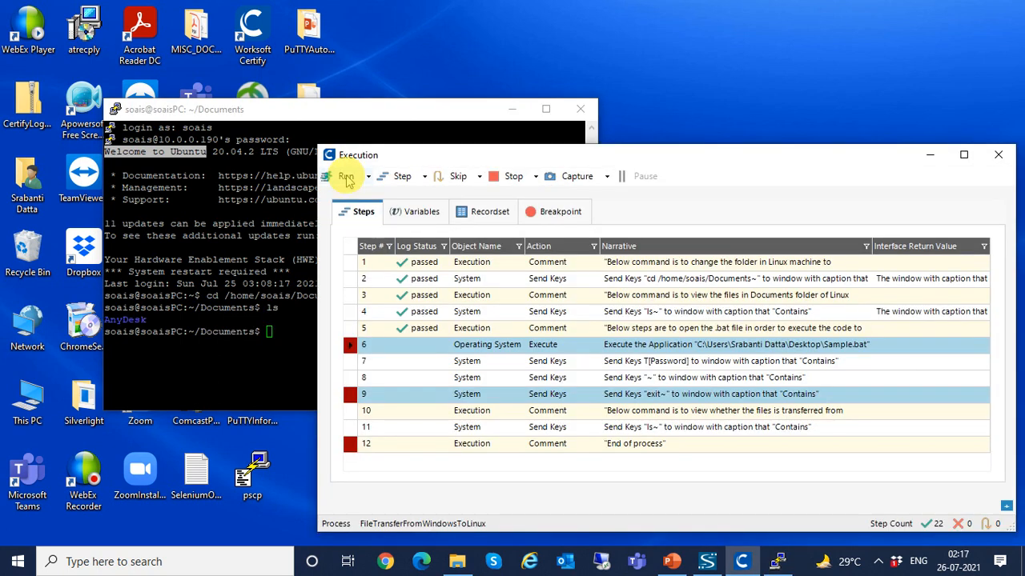
# Check the Documents folder listing in the PuTTY session, and resume the run through the Sample.bat transfer to the step 9 breakpoint.
pyautogui.click(929, 154)
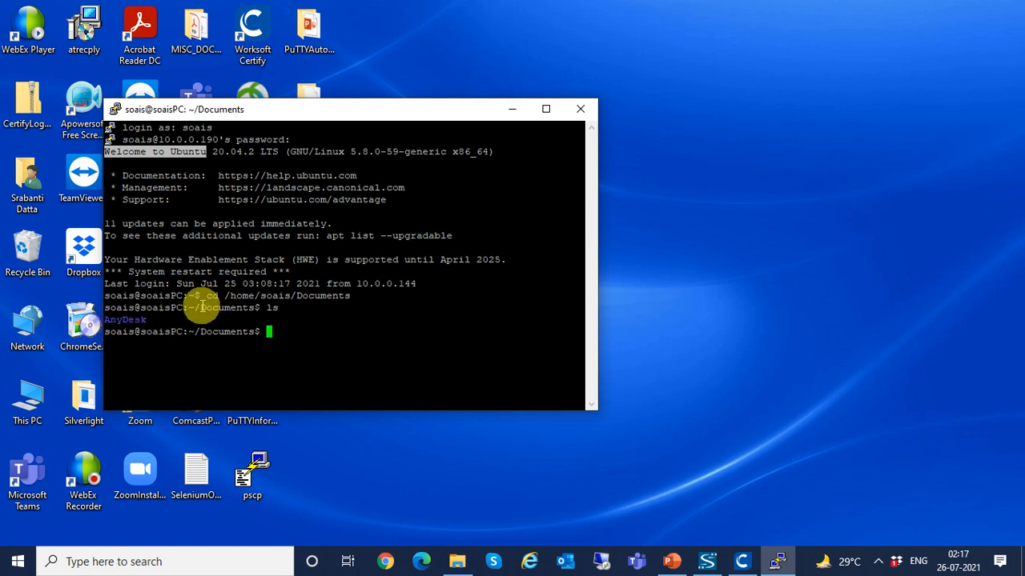
pyautogui.moveTo(203, 306); pyautogui.dragTo(272, 307)
pyautogui.moveTo(159, 318); pyautogui.dragTo(106, 318)
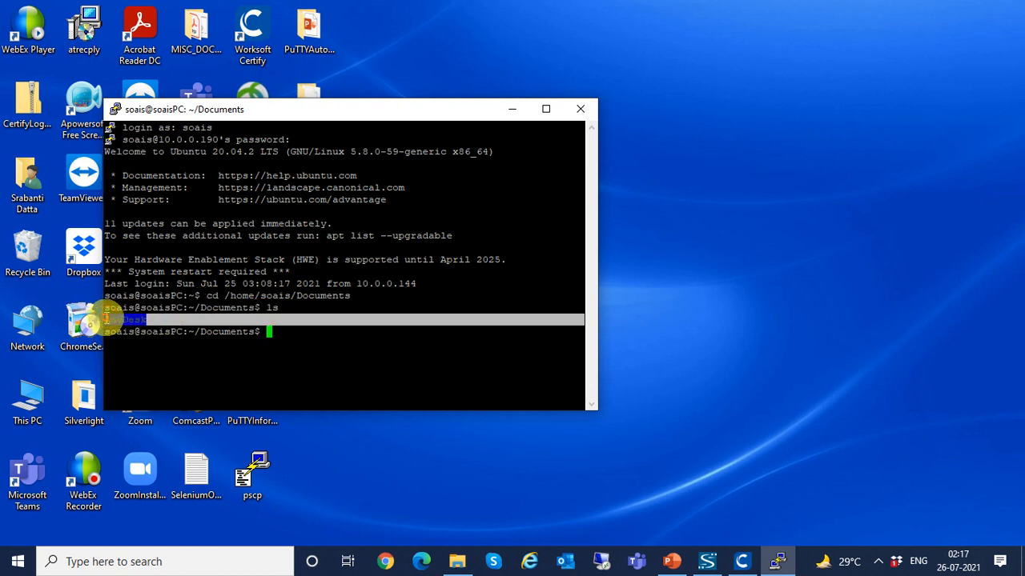
pyautogui.click(128, 319)
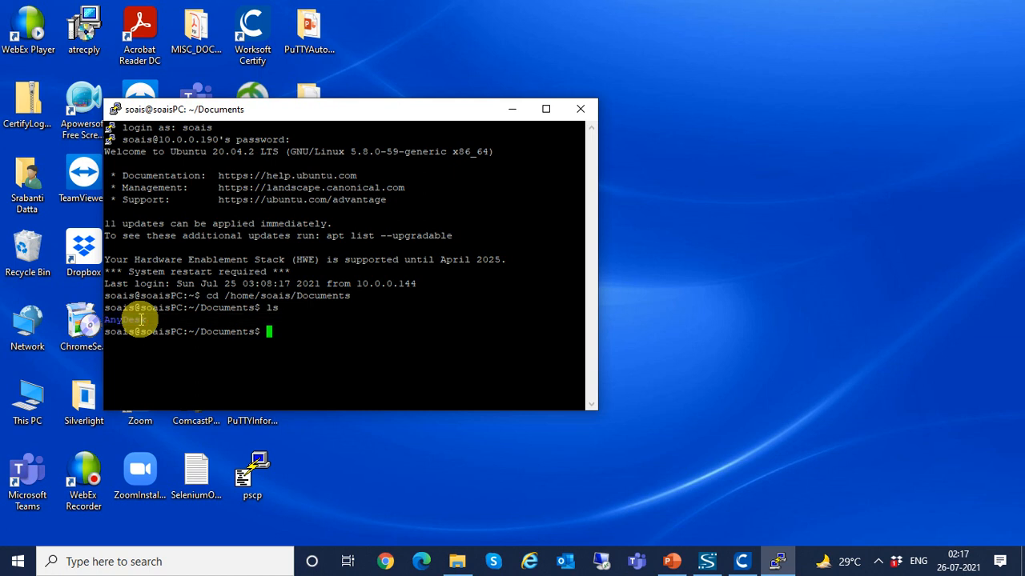
pyautogui.click(741, 561)
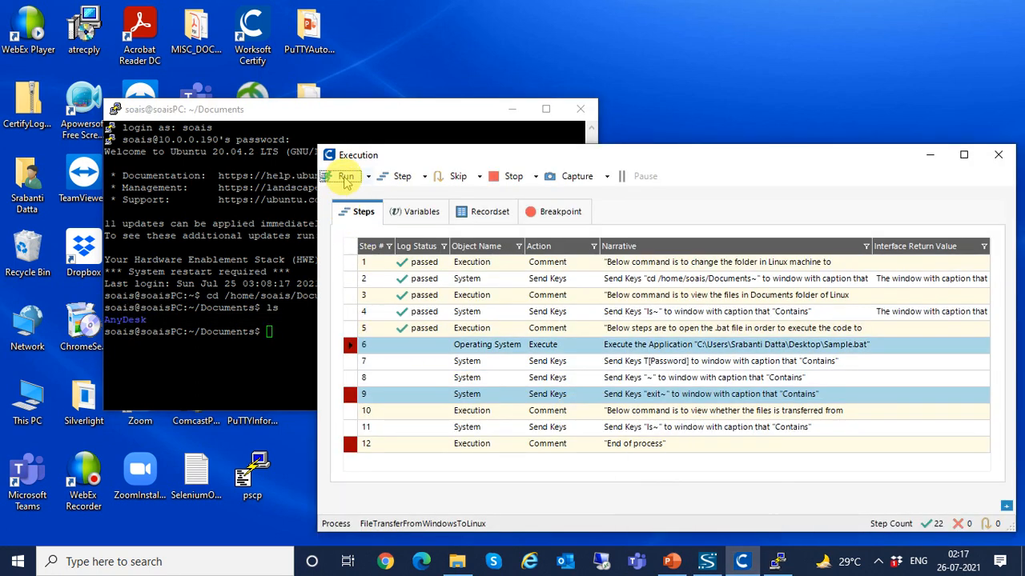
pyautogui.click(344, 178)
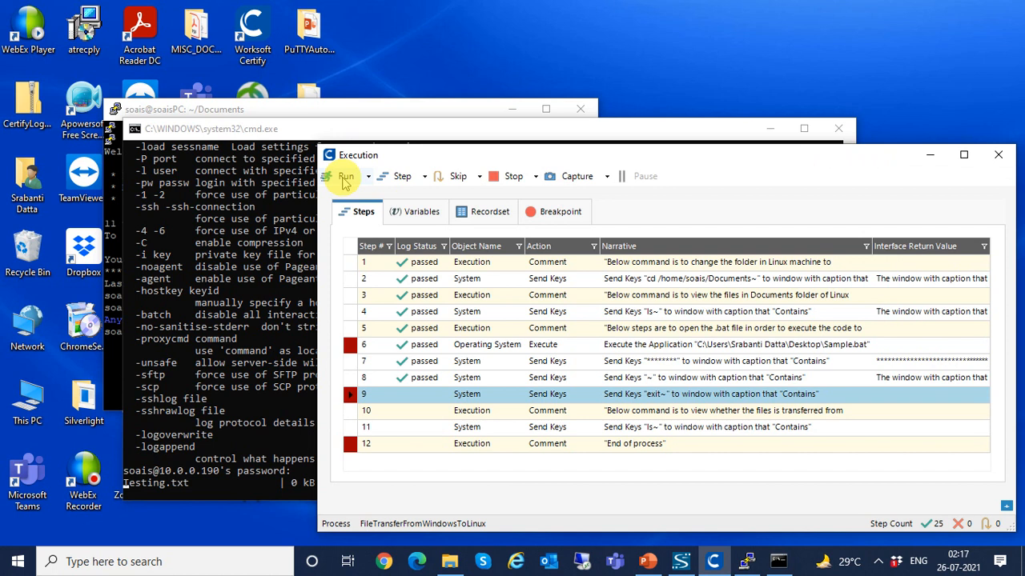
# Check the Testing.txt transfer progress in the command window, and resume the run to the step 12 breakpoint.
pyautogui.click(926, 154)
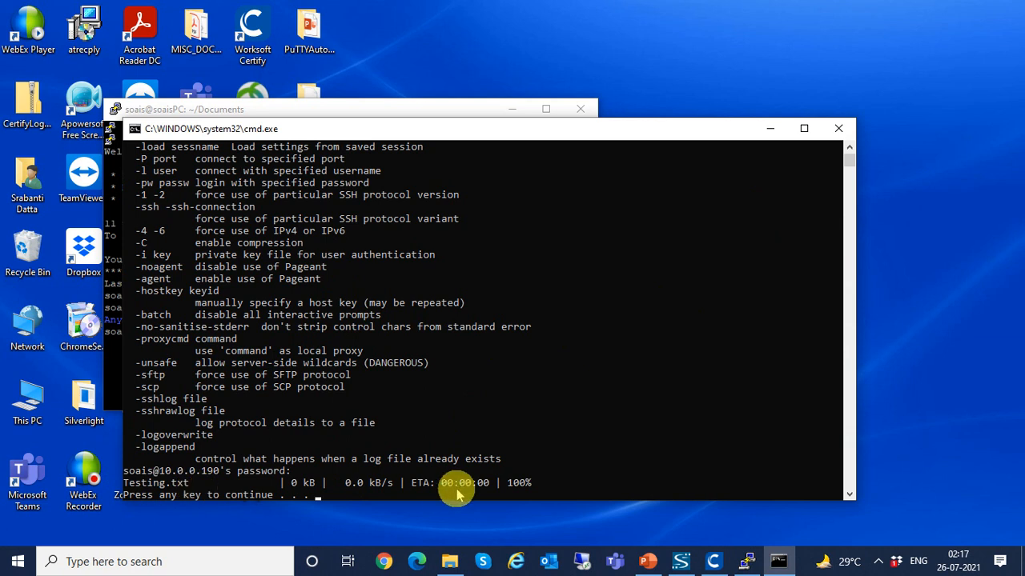
pyautogui.moveTo(502, 482); pyautogui.dragTo(538, 482)
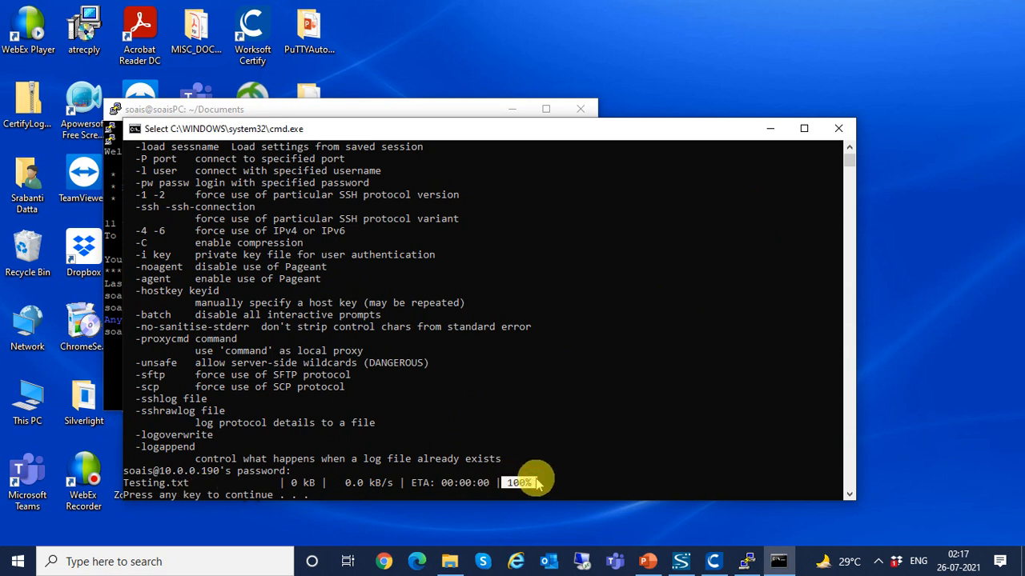
pyautogui.click(712, 562)
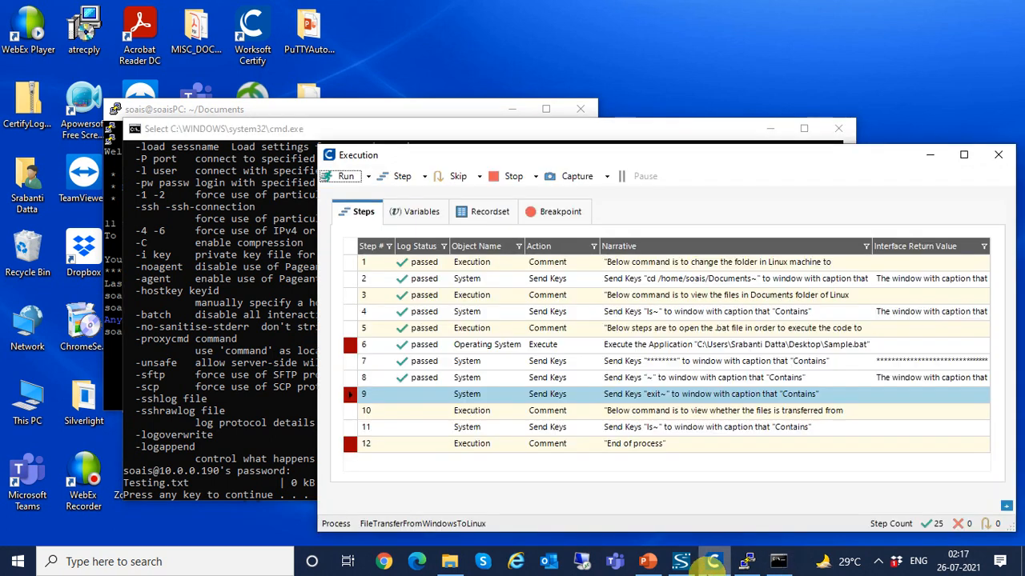
pyautogui.click(342, 177)
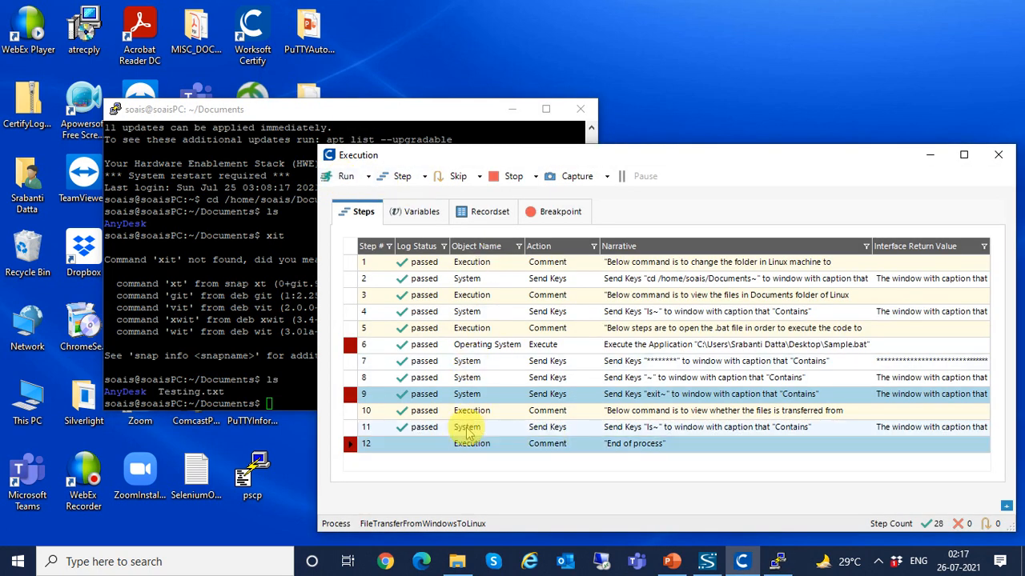
# Compare the Documents folder listings from before and after the file transfer in the PuTTY session.
pyautogui.click(930, 156)
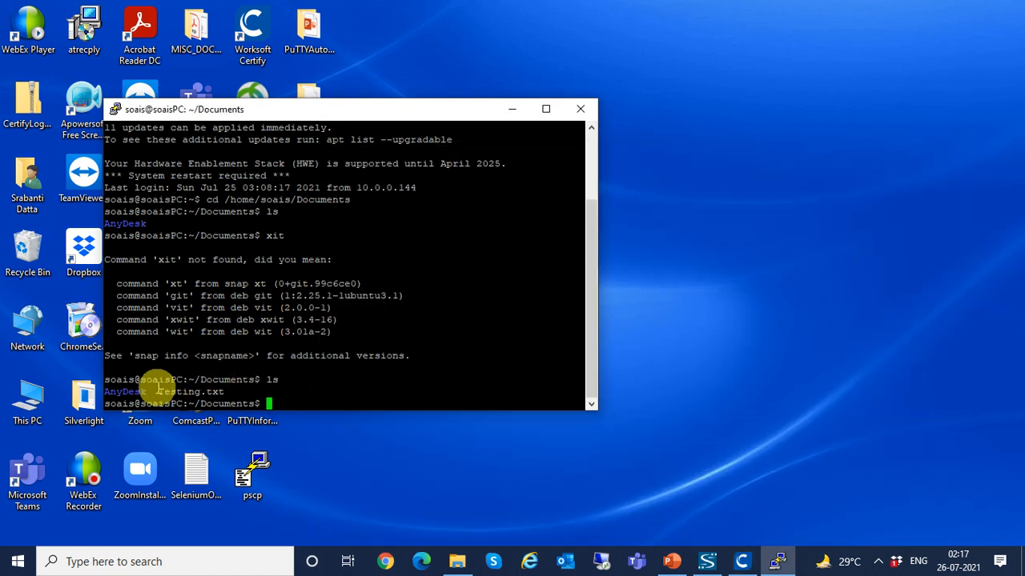
pyautogui.moveTo(158, 390); pyautogui.dragTo(258, 379)
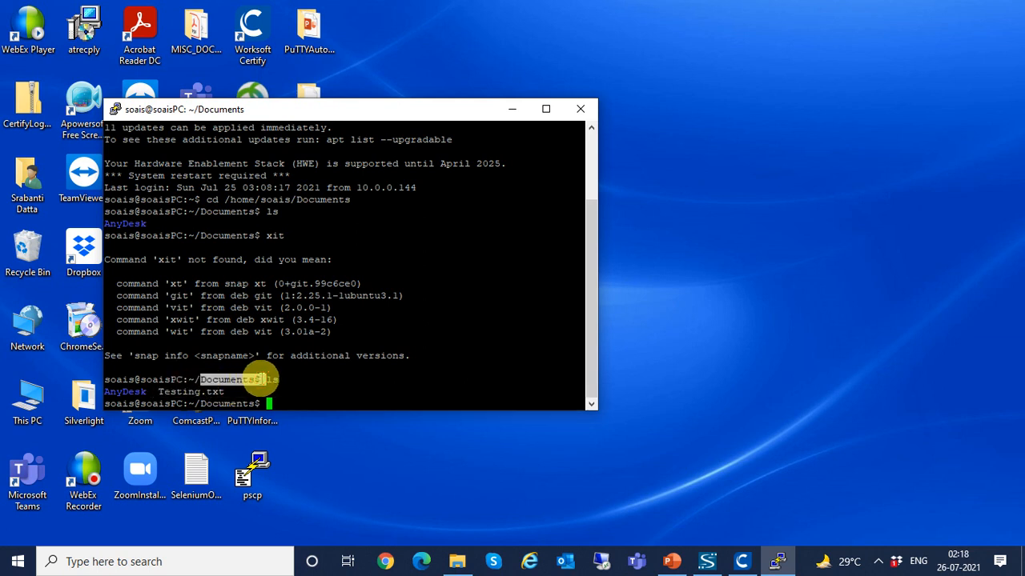
pyautogui.moveTo(158, 224); pyautogui.dragTo(109, 223)
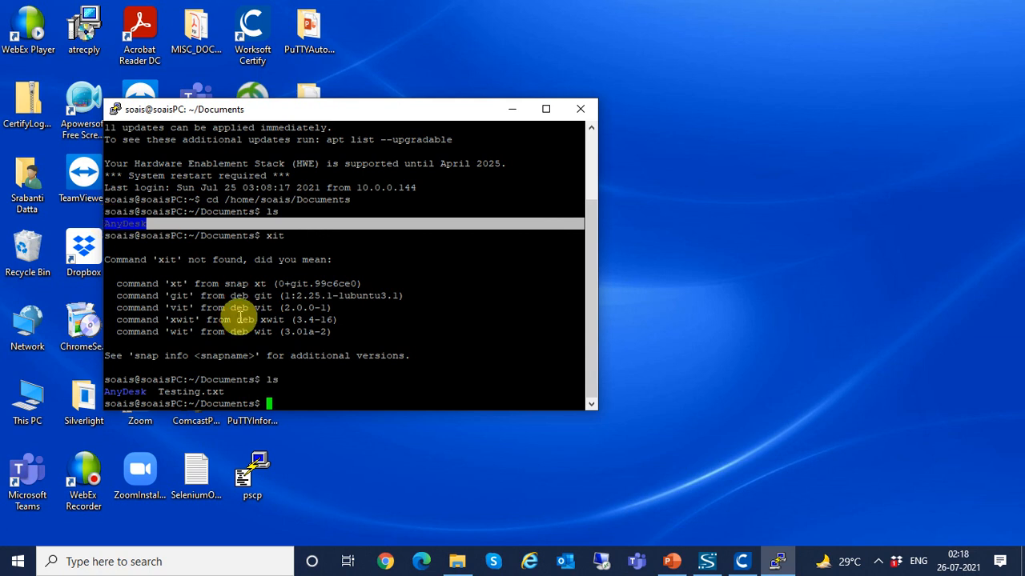
pyautogui.click(261, 403)
# Step past the end of FileTransferFromWindowsToLinux and run UTL_PuTTYLogout to close the PuTTY session with exit.
pyautogui.click(755, 561)
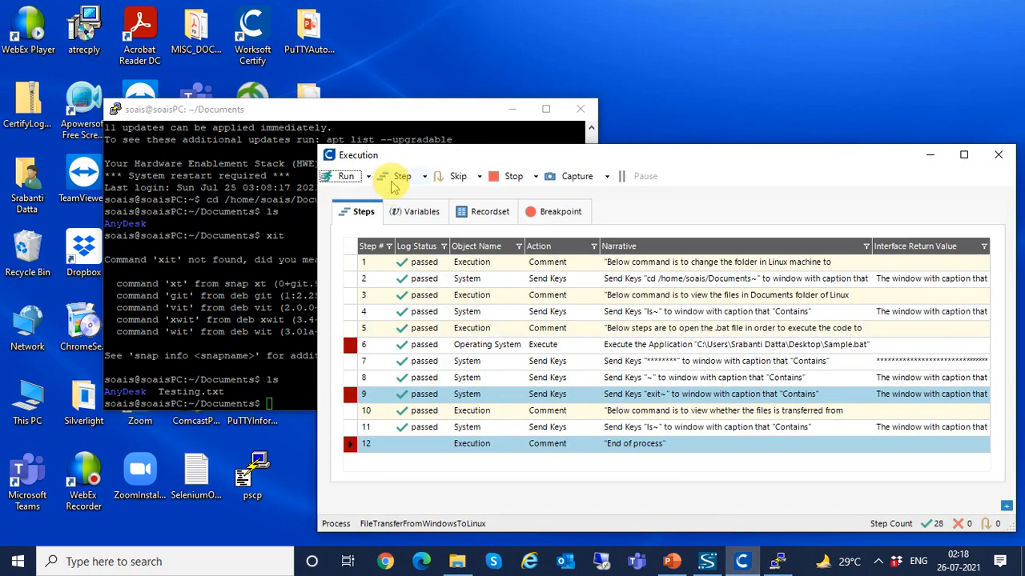
pyautogui.click(391, 178)
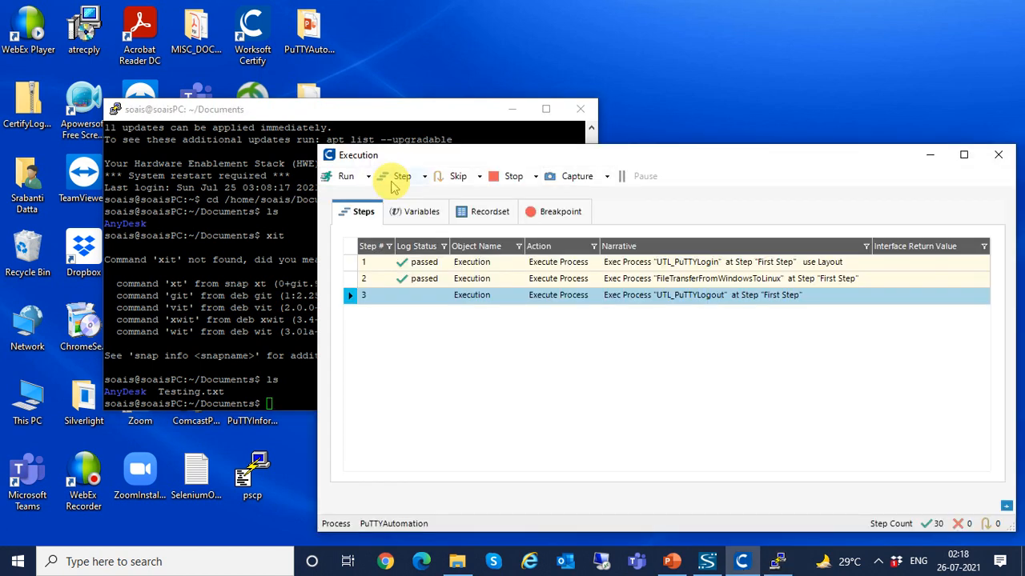
pyautogui.click(344, 177)
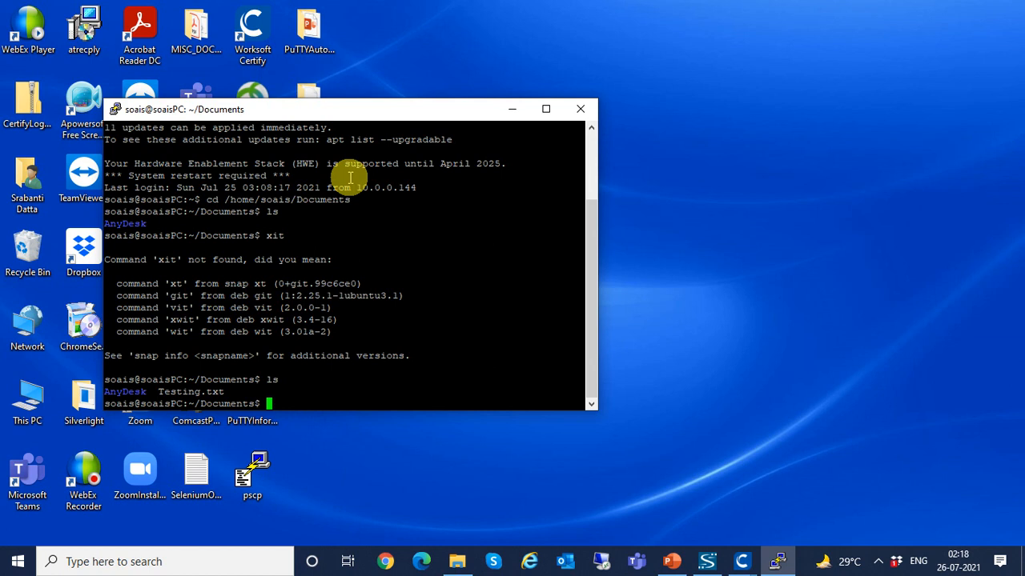
pyautogui.write('exit')
pyautogui.press('Return')
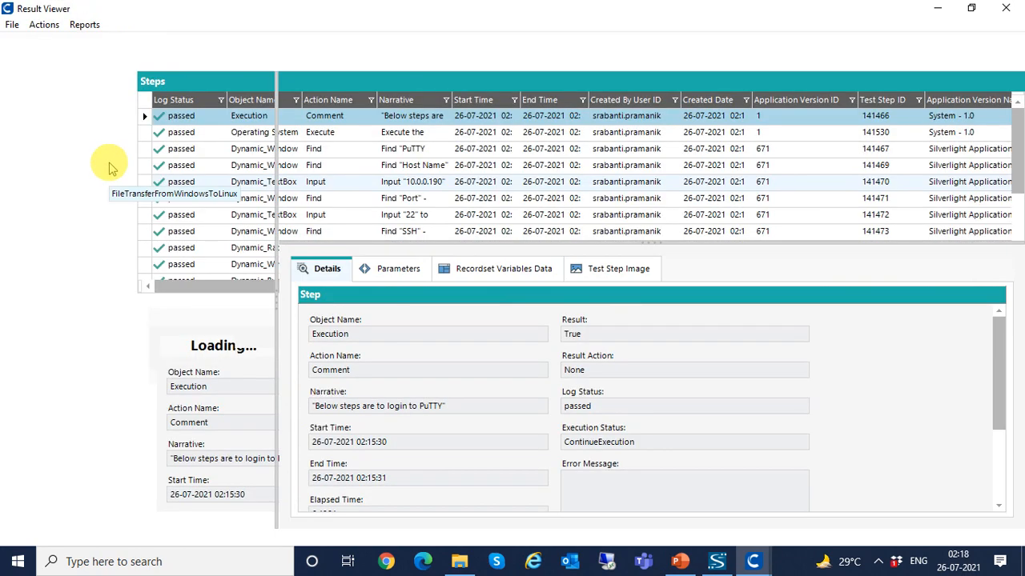
# Review the PuTTYAutomation process results in the Result Viewer, and switch to the PowerPoint presentation.
pyautogui.click(93, 122)
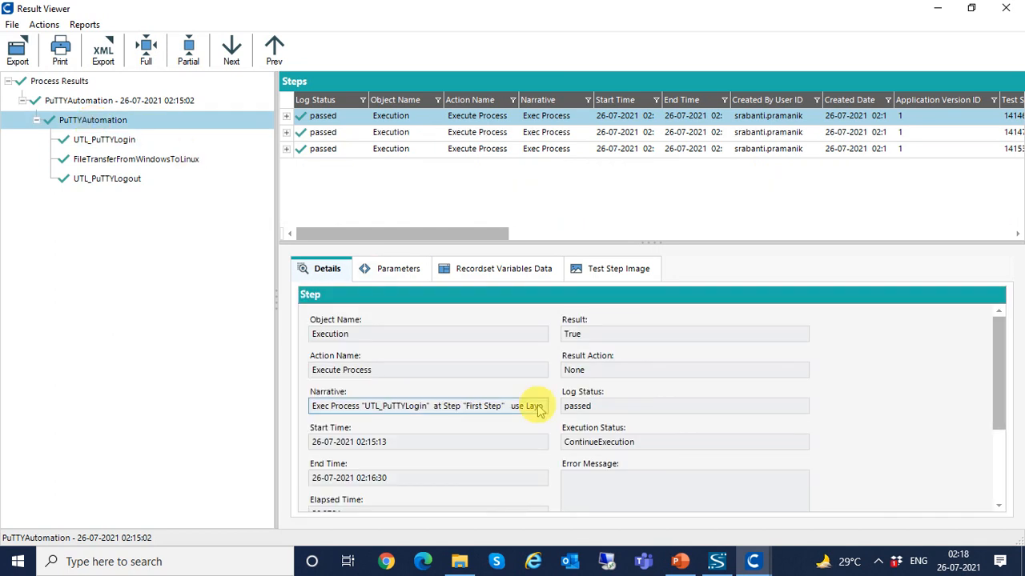
pyautogui.click(686, 563)
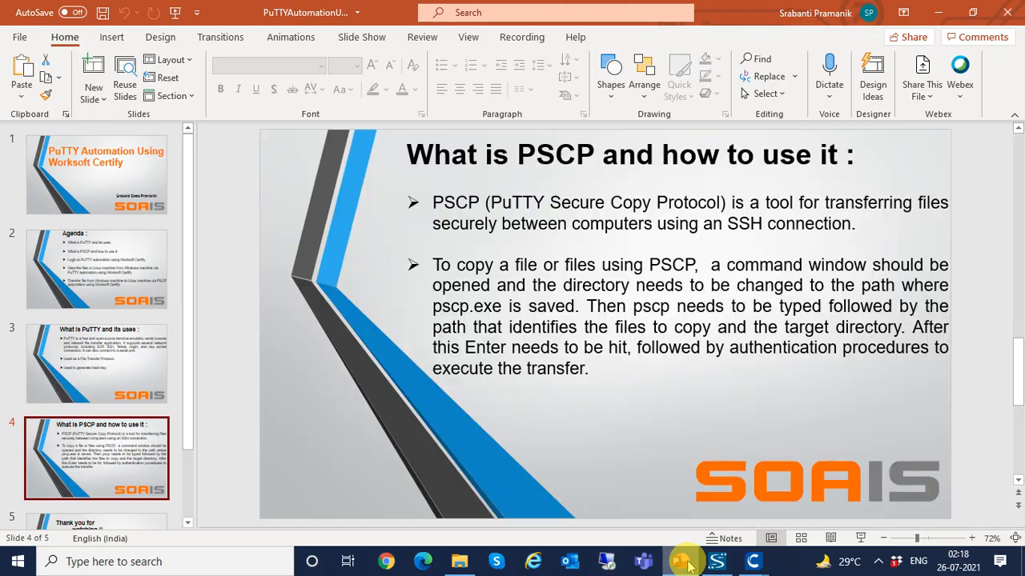